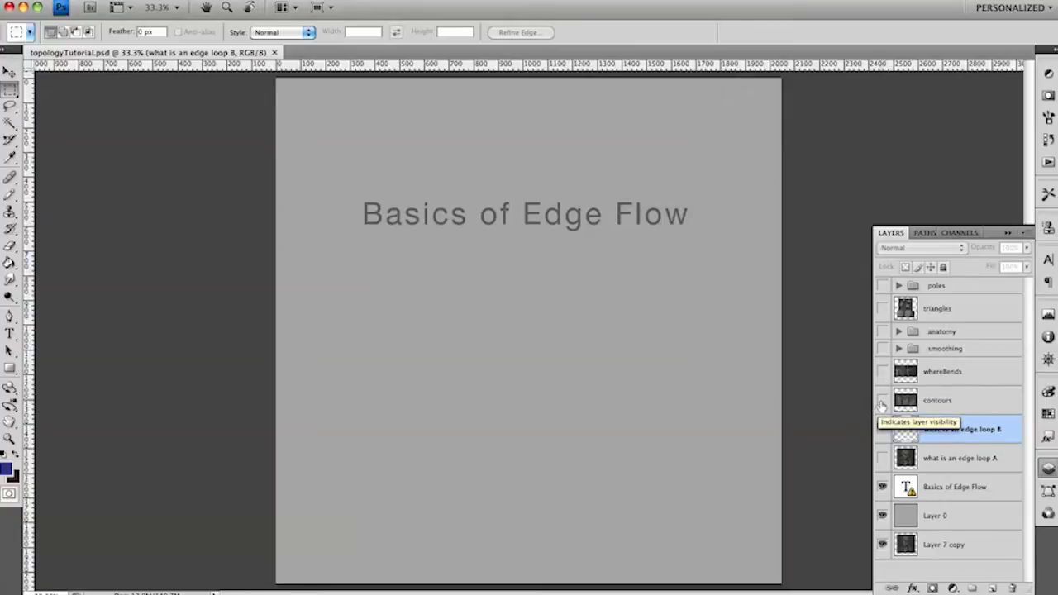
Show the contours wireframes and hide the Basics of Edge Flow title
click(882, 402)
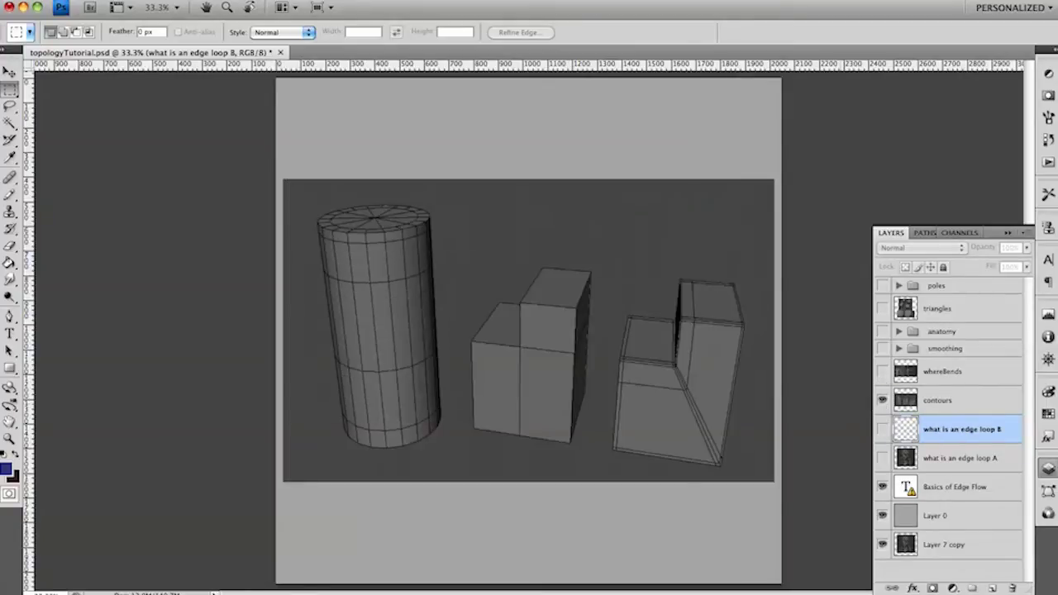
click(882, 488)
key(b)
key(alt+bracketright)
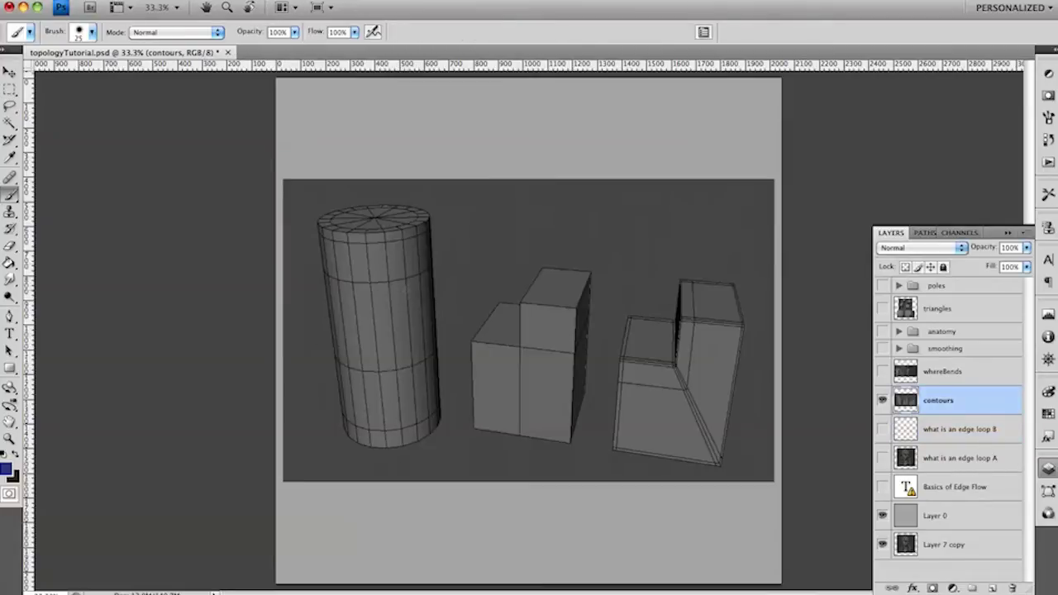
Trace blue edge-loop strokes over the cylinder's top and along the L-shaped block's edges
mouse_move(405, 290)
mouse_down()
mouse_move(392, 306)
mouse_move(429, 286)
mouse_move(363, 307)
mouse_up()
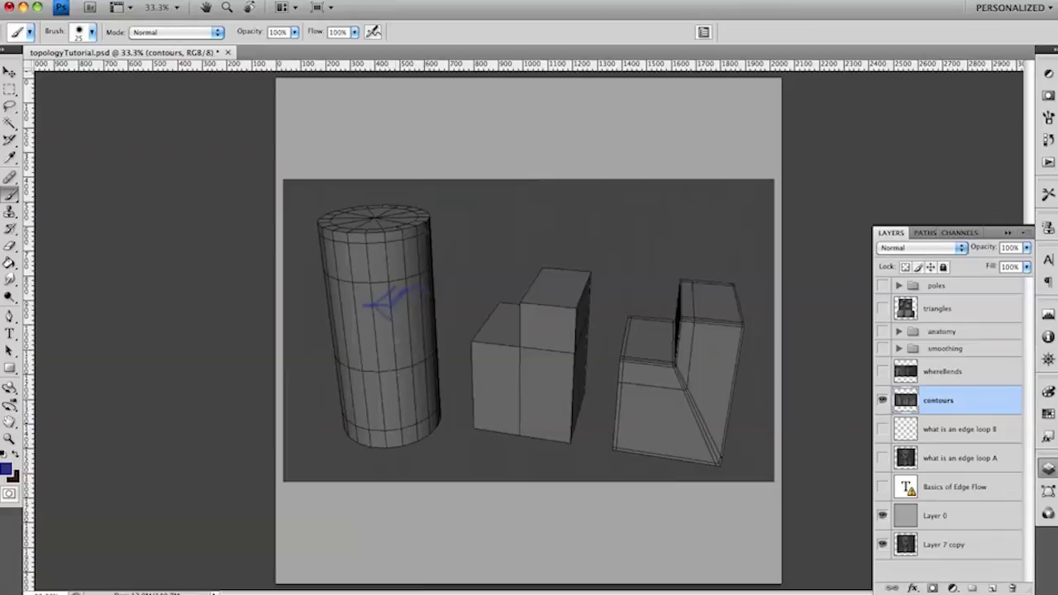
drag(341, 253, 402, 238)
drag(677, 369, 694, 408)
drag(736, 347, 721, 425)
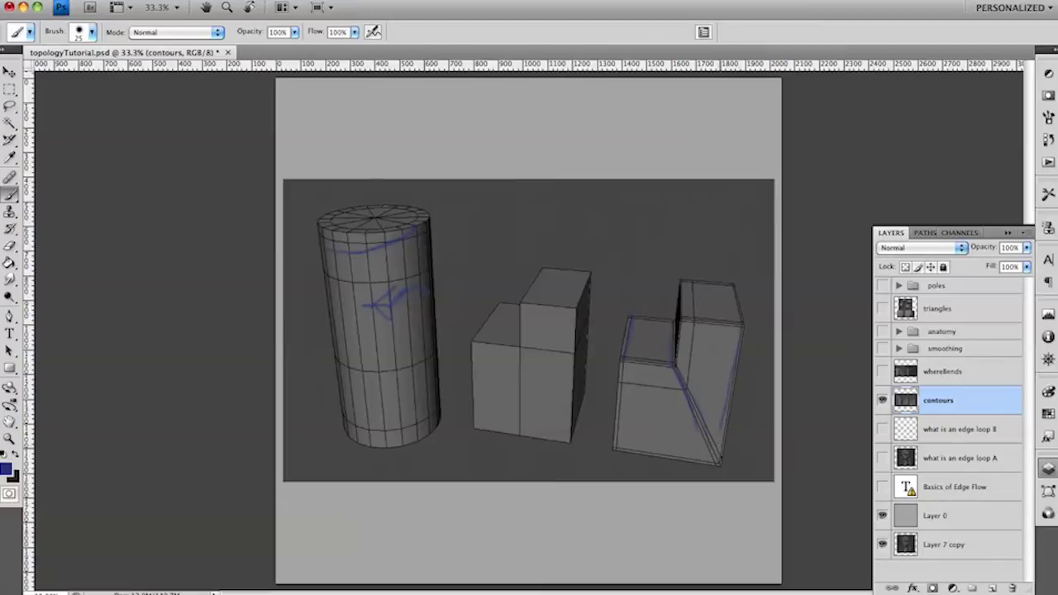
Show the edge loop A head mesh in place of the contours wireframes and select its layer
click(883, 459)
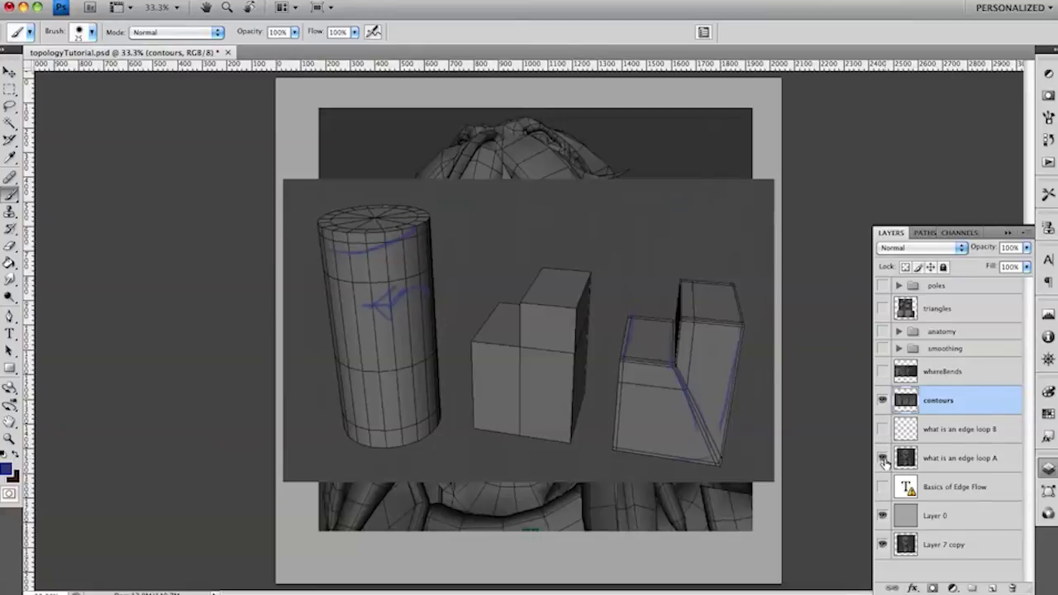
click(883, 402)
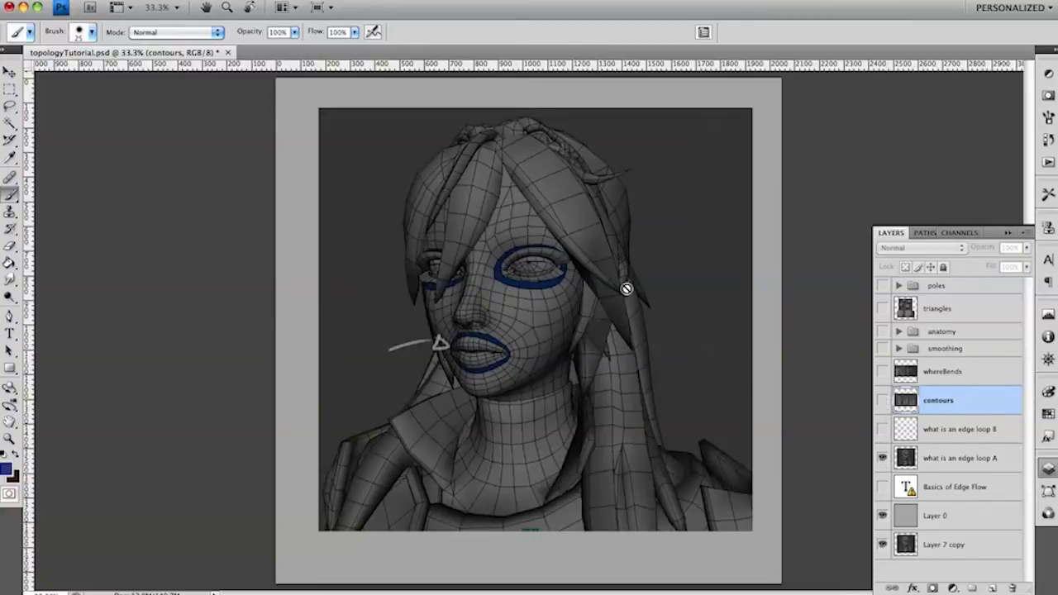
click(929, 462)
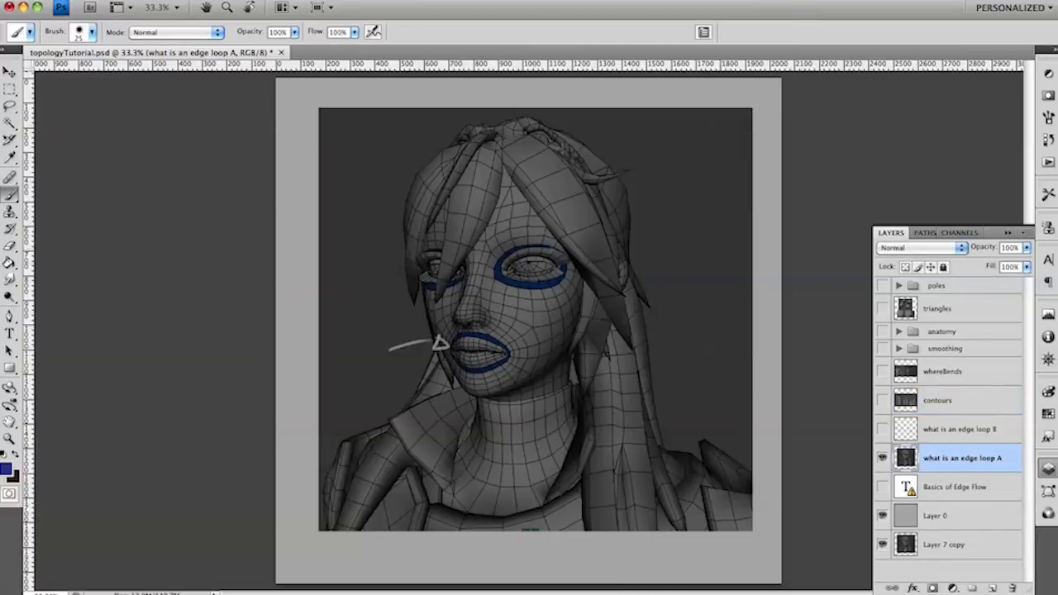
Mark a blue stroke on the cheek beside the lips, then turn on the whereBends figures
click(882, 401)
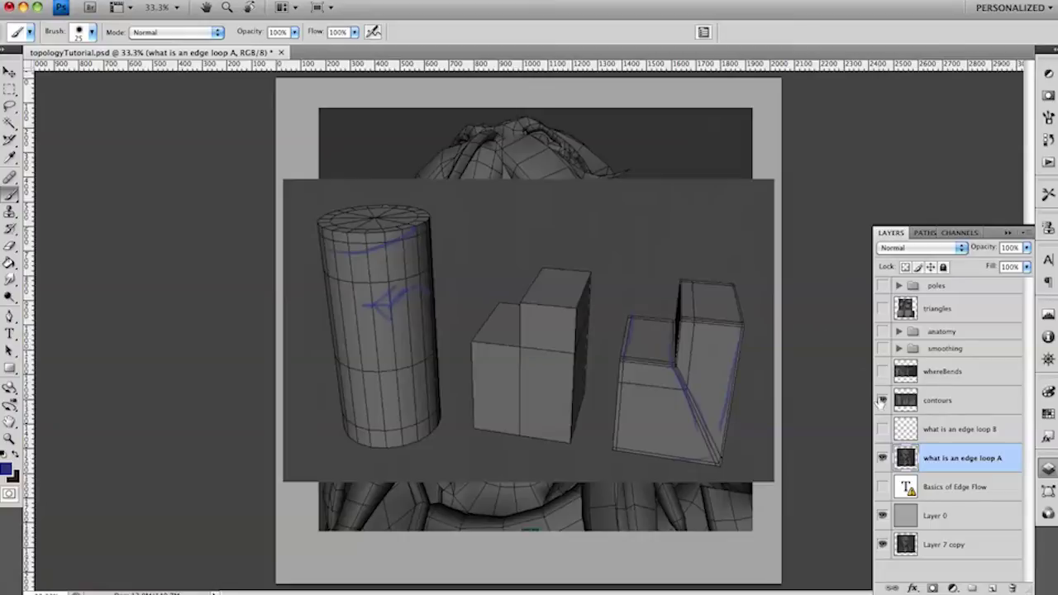
click(882, 401)
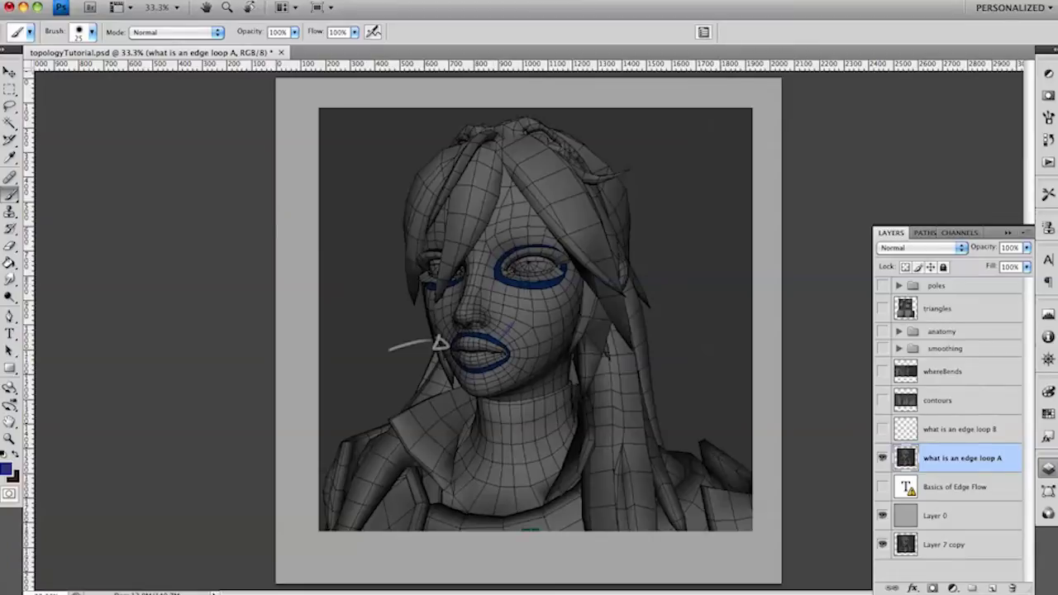
drag(514, 322, 501, 340)
click(883, 372)
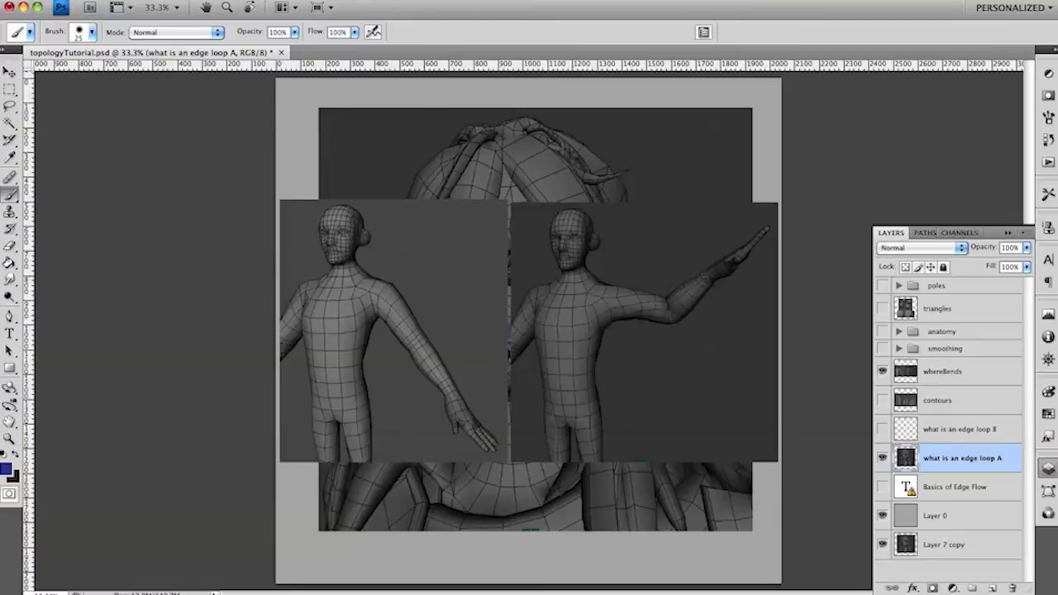
On whereBends, mark both figures' shoulders in blue, undo the right one, and dab the right elbow
click(956, 379)
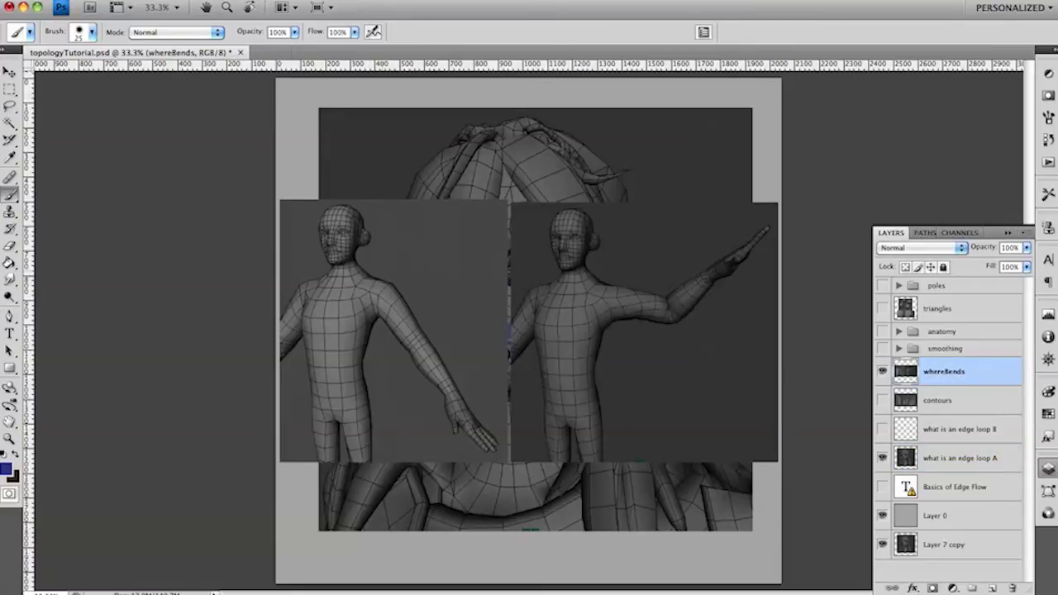
drag(371, 279, 402, 323)
drag(597, 274, 649, 268)
key(ctrl+z)
click(658, 309)
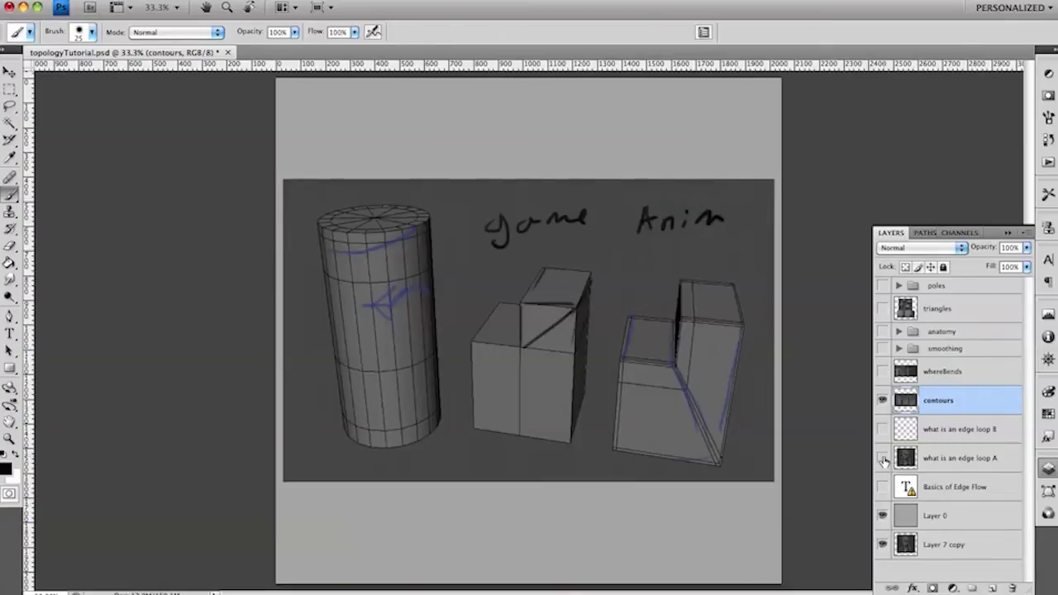
Swap the contours layer for the edge loop B sketches and add an empty Layer 14 above them
click(883, 401)
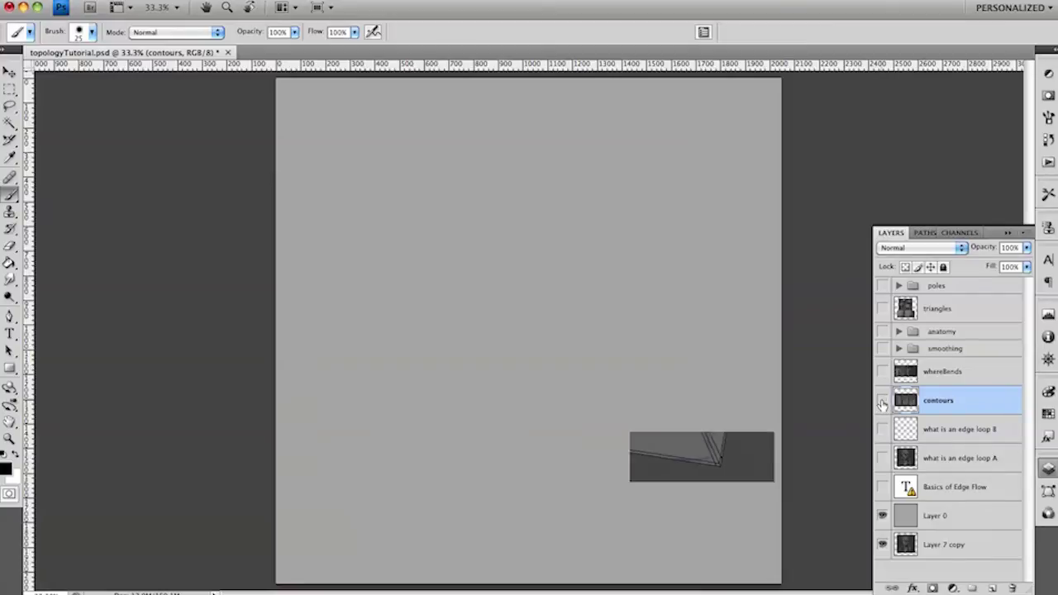
click(883, 431)
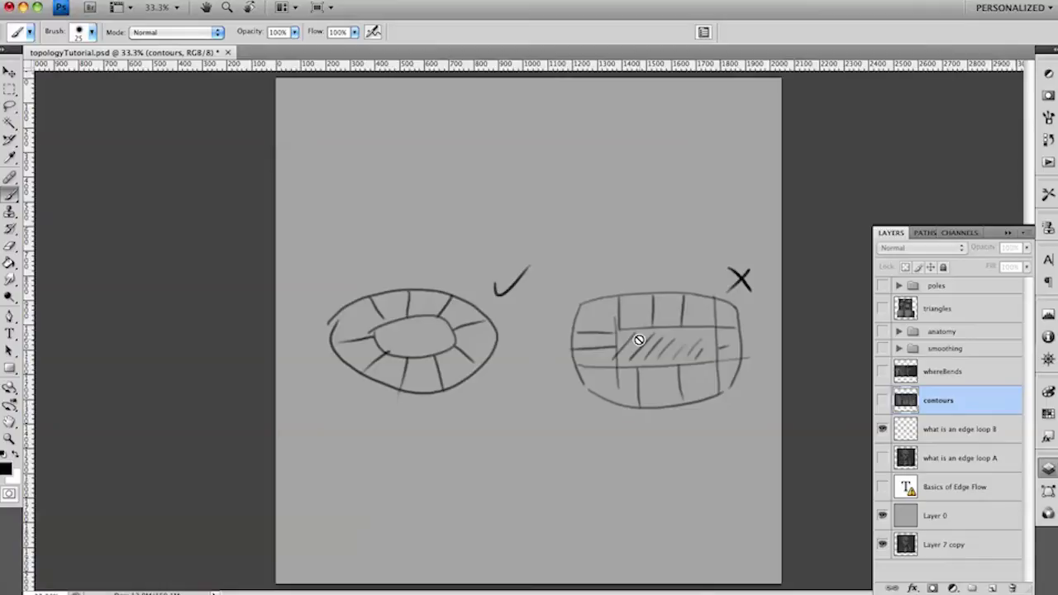
click(946, 378)
click(943, 433)
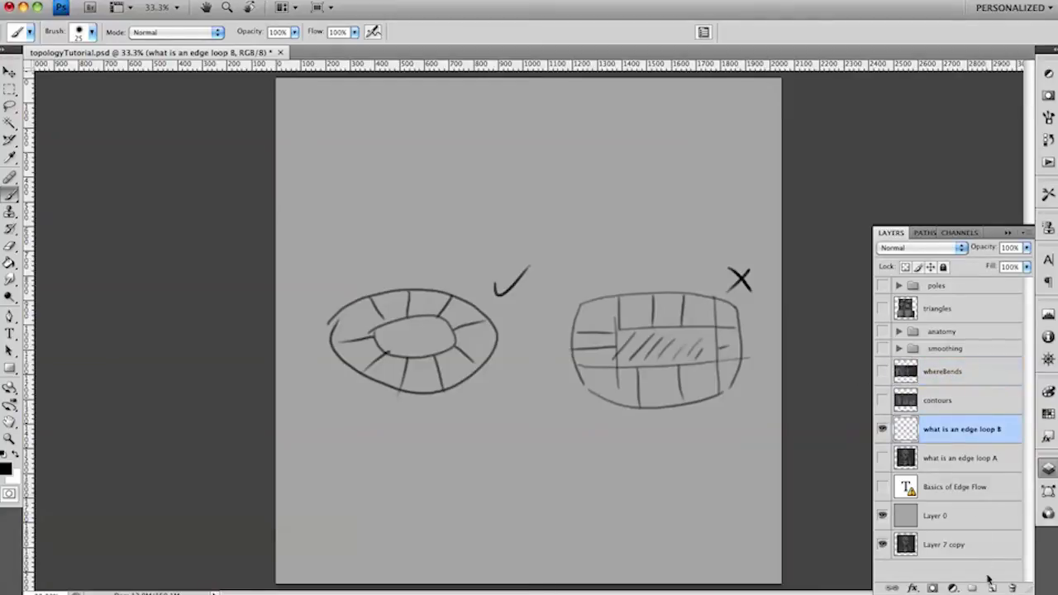
click(994, 588)
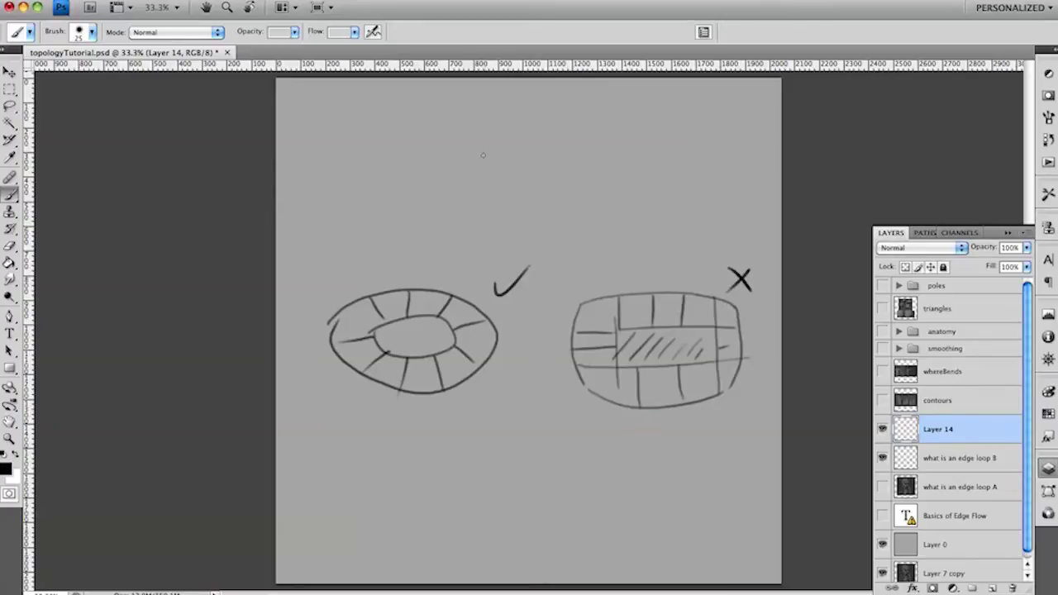
Sketch a sectioned box with dividers and an inner outline on the top tube
drag(463, 179, 571, 171)
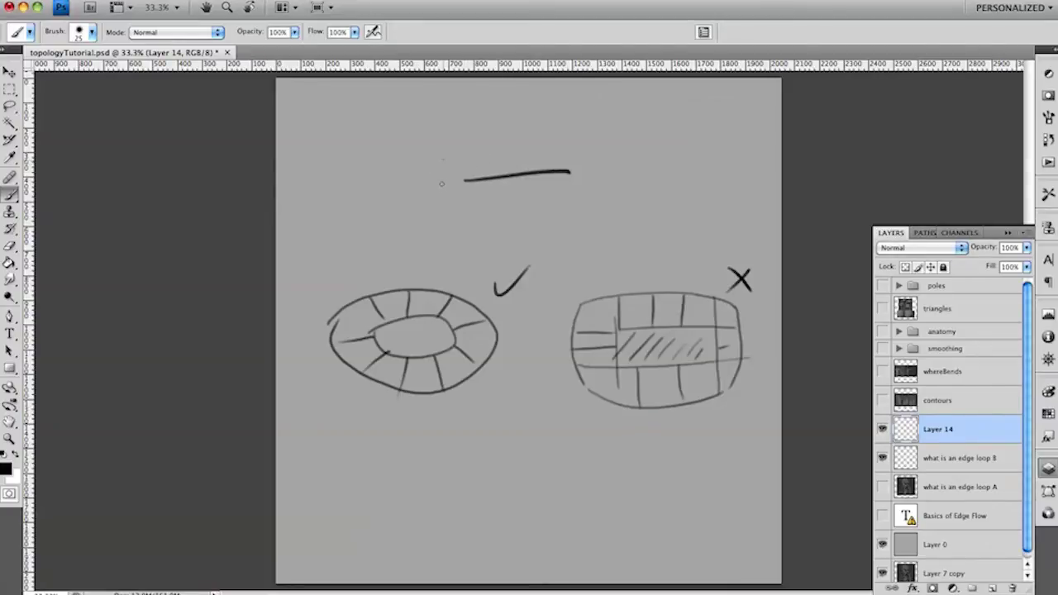
mouse_move(442, 211)
mouse_down()
mouse_move(568, 149)
mouse_move(582, 195)
mouse_up()
drag(455, 210, 575, 196)
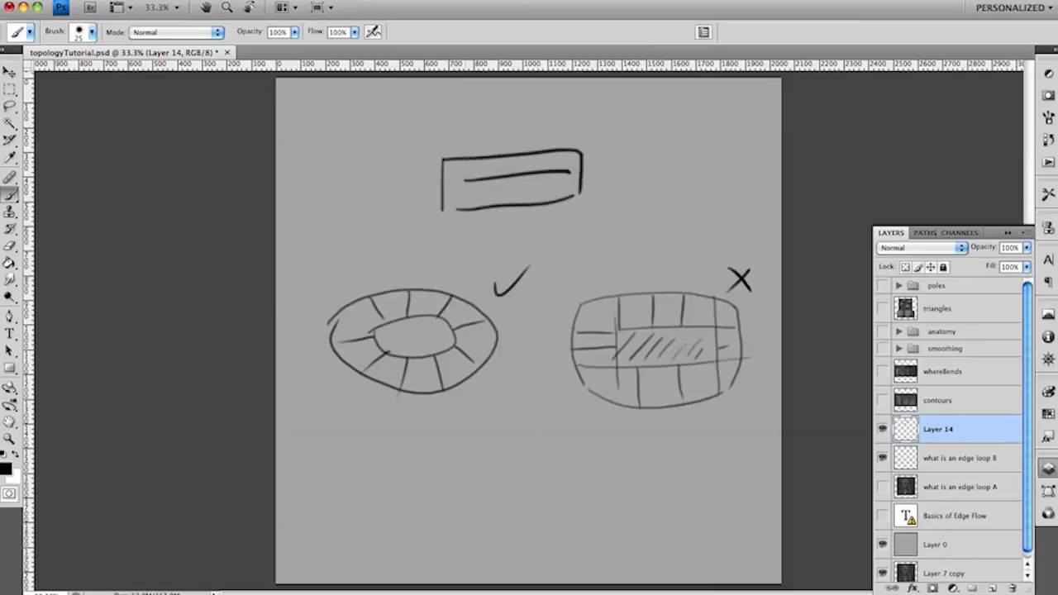
mouse_move(467, 159)
mouse_down()
mouse_move(467, 188)
mouse_move(531, 177)
mouse_up()
mouse_move(551, 156)
mouse_down()
mouse_move(551, 172)
mouse_move(568, 172)
mouse_up()
drag(568, 171, 582, 167)
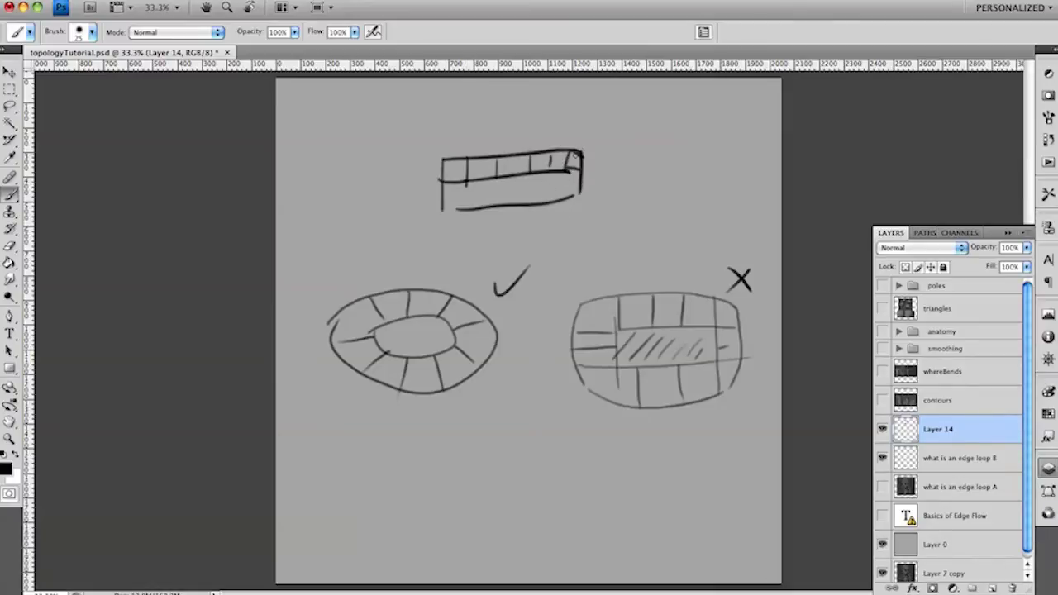
mouse_move(573, 162)
mouse_down()
mouse_move(559, 197)
mouse_move(456, 208)
mouse_move(455, 177)
mouse_move(567, 158)
mouse_move(509, 194)
mouse_move(458, 203)
mouse_up()
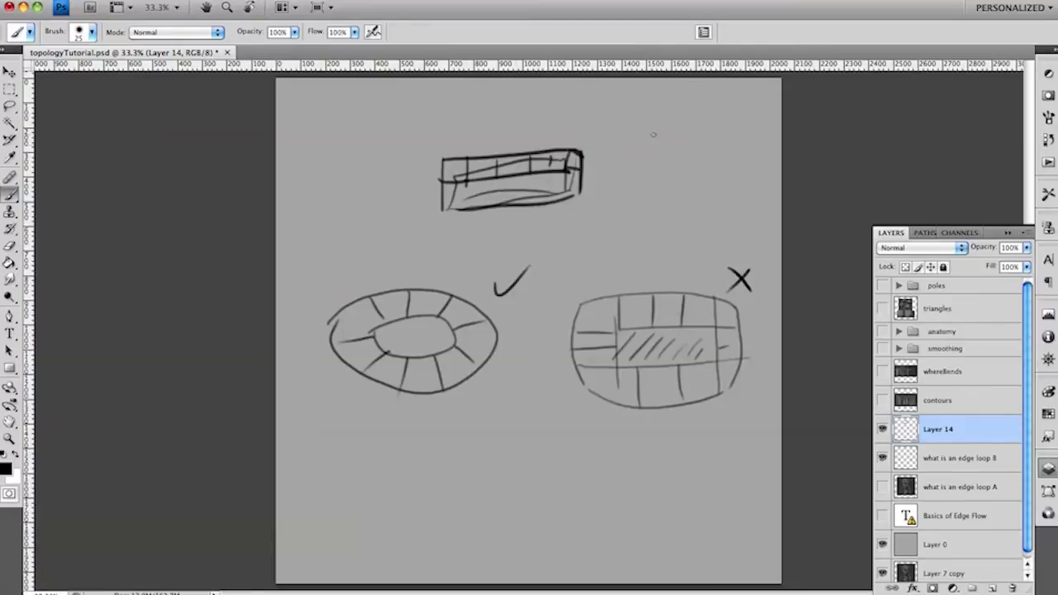
Add a small shaded square beside the box and arcs around both its ends
mouse_move(654, 135)
mouse_down()
mouse_move(655, 124)
mouse_move(685, 120)
mouse_move(686, 143)
mouse_move(655, 142)
mouse_up()
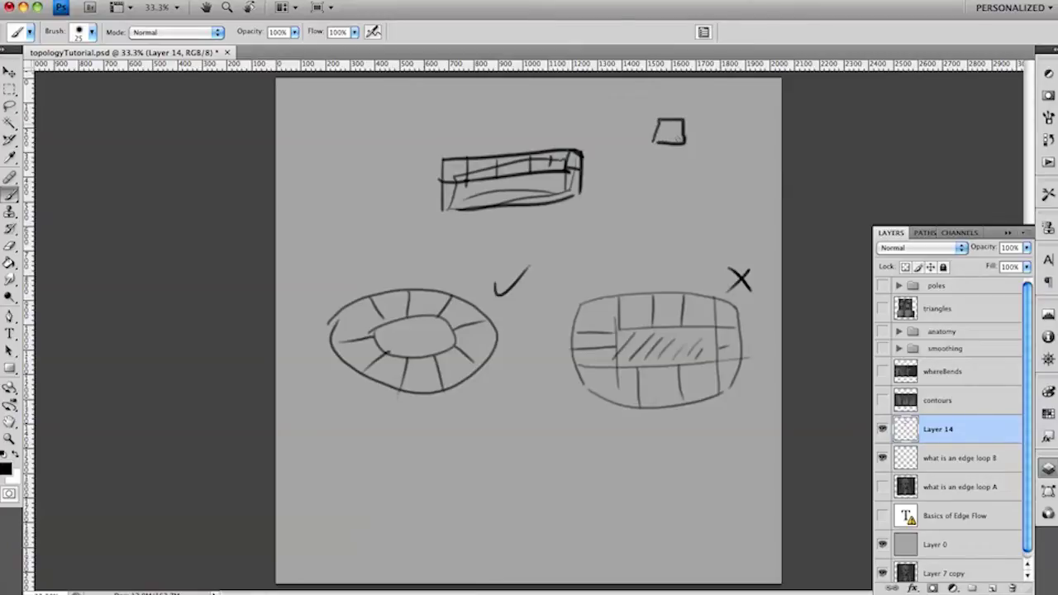
drag(683, 140, 670, 132)
drag(575, 114, 619, 175)
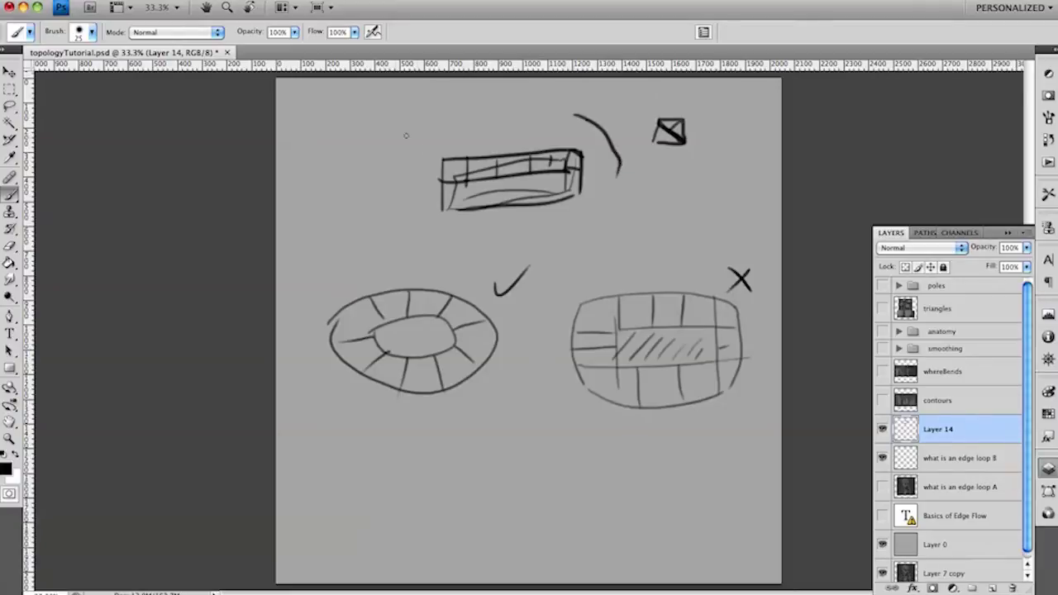
drag(440, 127, 438, 224)
drag(602, 146, 611, 182)
mouse_move(595, 127)
mouse_down()
mouse_move(572, 154)
mouse_move(602, 208)
mouse_move(552, 213)
mouse_up()
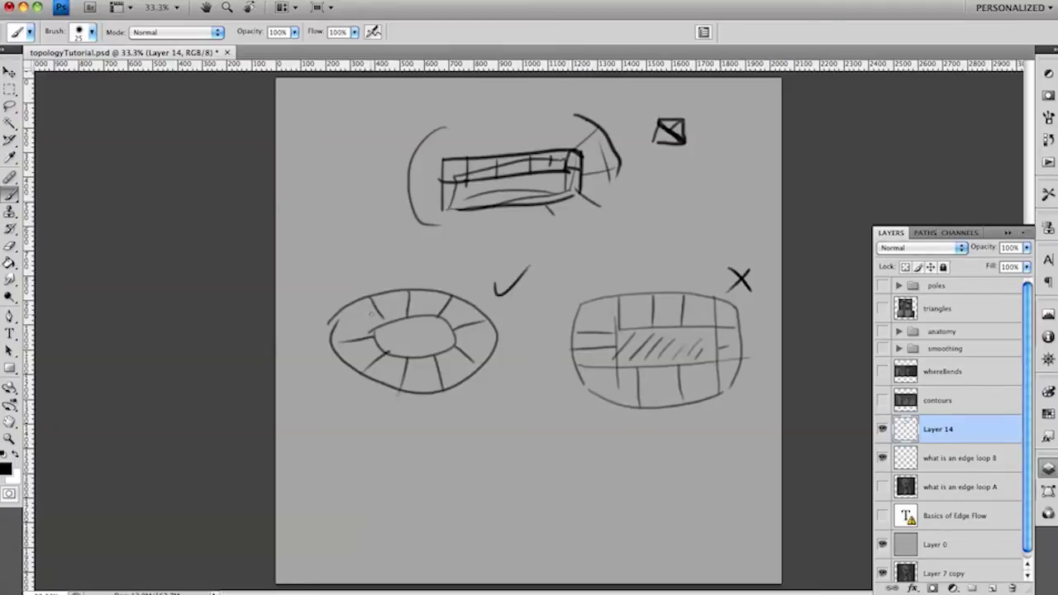
Add several strokes along the left ellipse's rim
drag(367, 301, 399, 325)
drag(333, 325, 380, 328)
mouse_move(332, 353)
mouse_down()
mouse_move(387, 334)
mouse_move(369, 385)
mouse_move(408, 390)
mouse_up()
drag(433, 354, 444, 396)
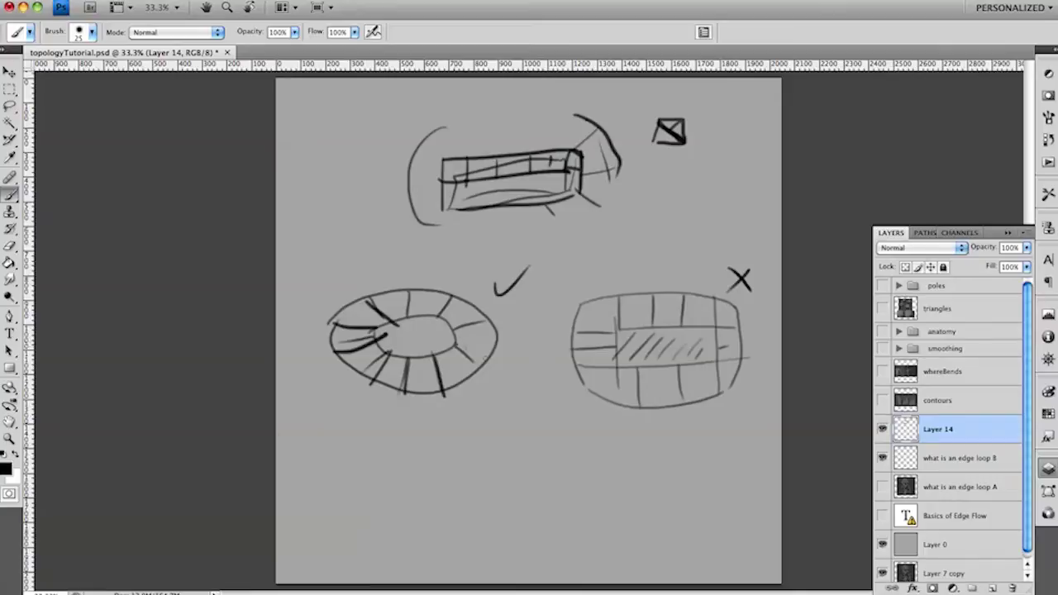
drag(456, 346, 488, 359)
mouse_move(457, 326)
mouse_down()
mouse_move(488, 311)
mouse_move(388, 315)
mouse_move(447, 362)
mouse_up()
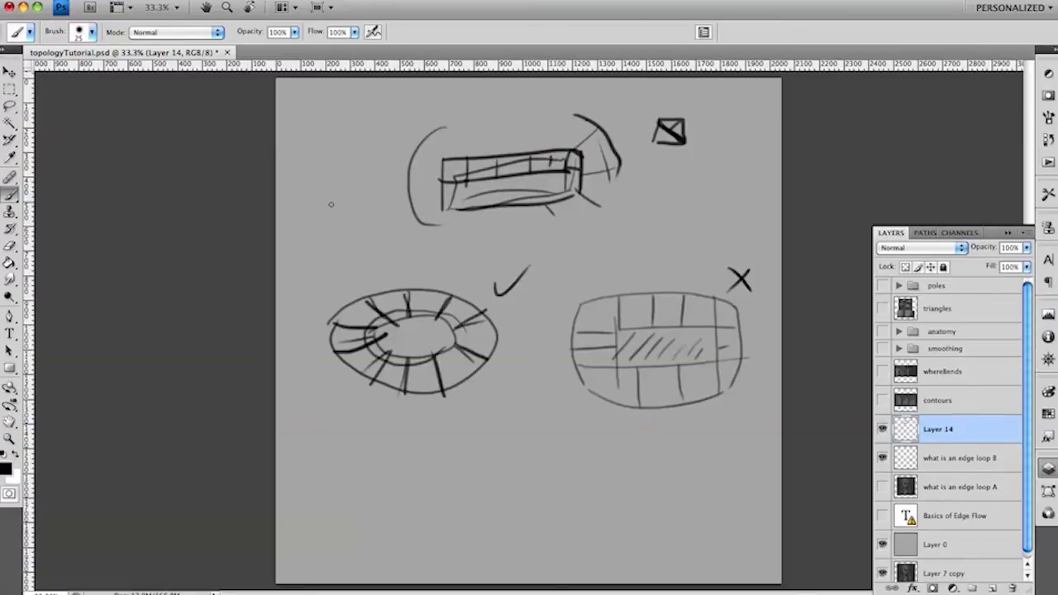
Draw a new gridded tube section to the left of the sketch
drag(328, 159, 317, 225)
drag(358, 164, 348, 225)
drag(329, 157, 409, 168)
drag(314, 235, 413, 221)
drag(382, 163, 386, 232)
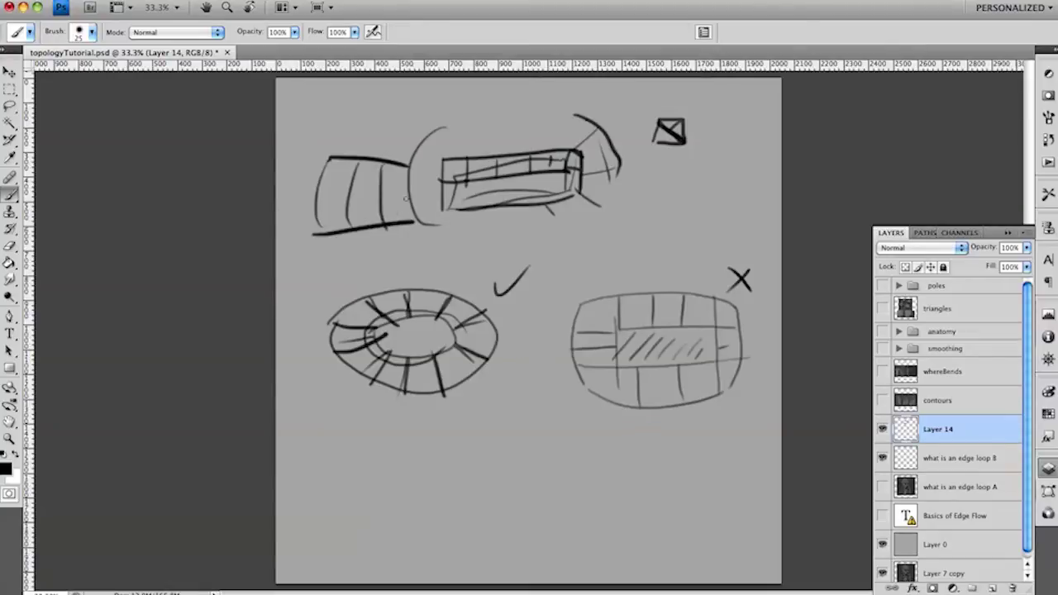
drag(411, 171, 414, 216)
drag(315, 206, 426, 192)
mouse_move(318, 185)
mouse_down()
mouse_move(415, 176)
mouse_move(562, 186)
mouse_up()
Add a diagonal line, a base line and a jagged shape under the right box
drag(430, 222, 546, 224)
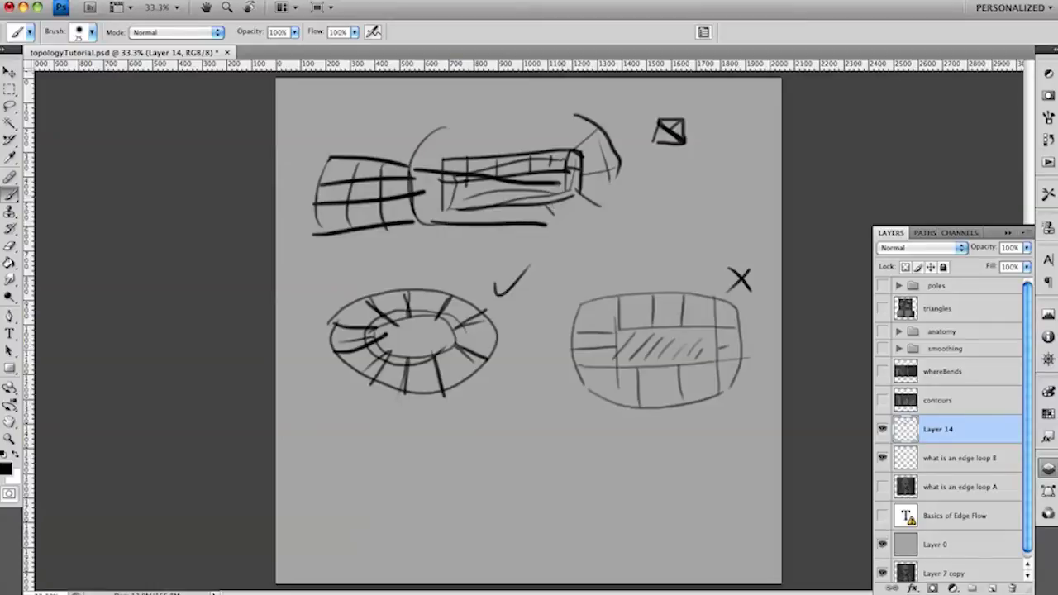
mouse_move(554, 185)
mouse_down()
mouse_move(604, 199)
mouse_move(564, 236)
mouse_move(637, 234)
mouse_up()
mouse_move(606, 190)
mouse_down()
mouse_move(666, 236)
mouse_move(634, 240)
mouse_move(643, 228)
mouse_move(660, 236)
mouse_up()
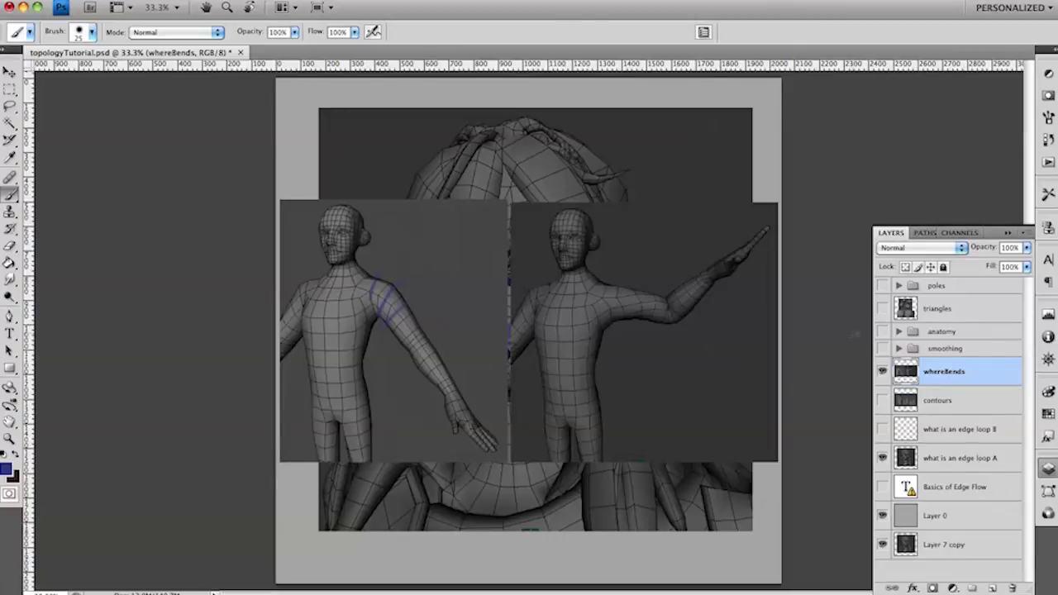
Show the smoothing group instead of whereBends, expand it, select Layer 4 and dab the sphere
click(883, 349)
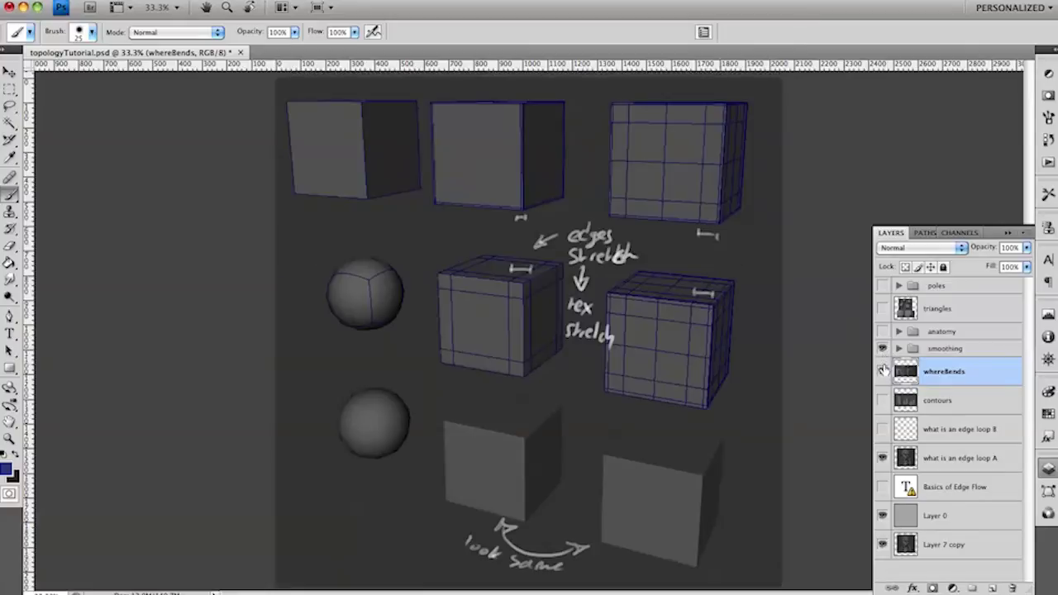
click(881, 371)
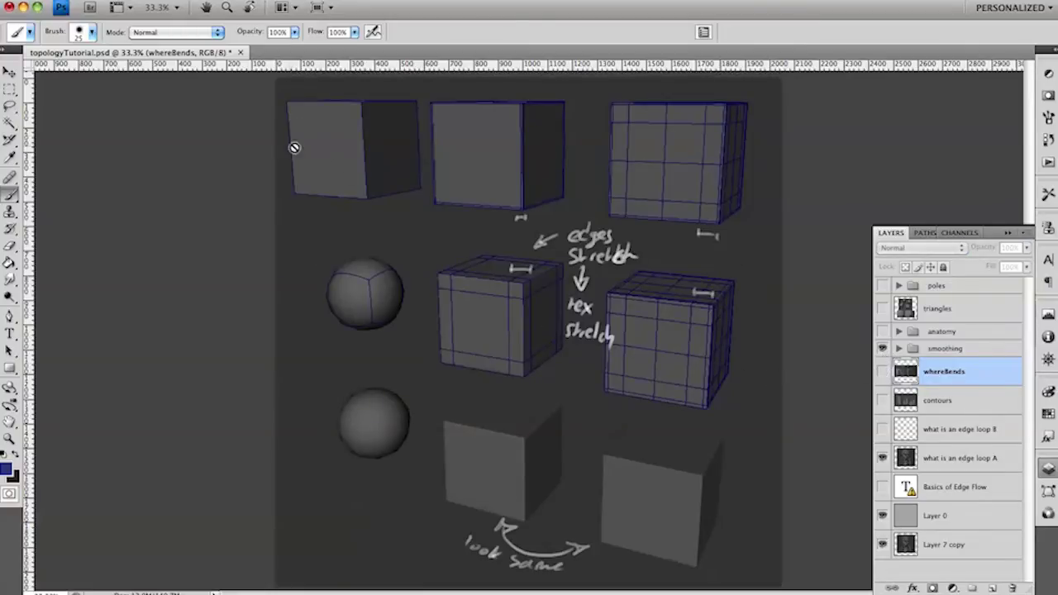
click(900, 351)
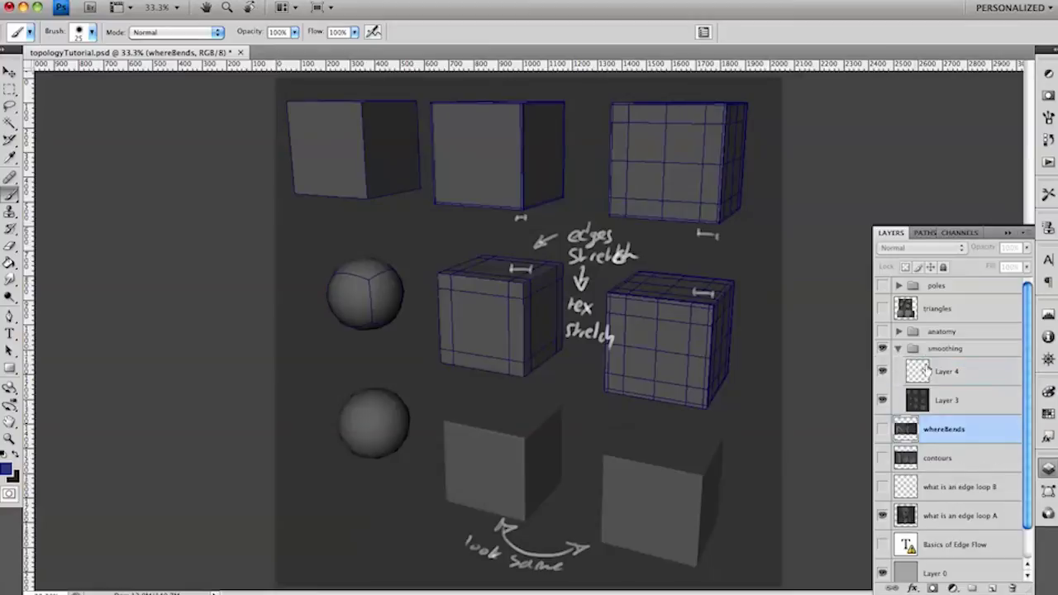
click(927, 373)
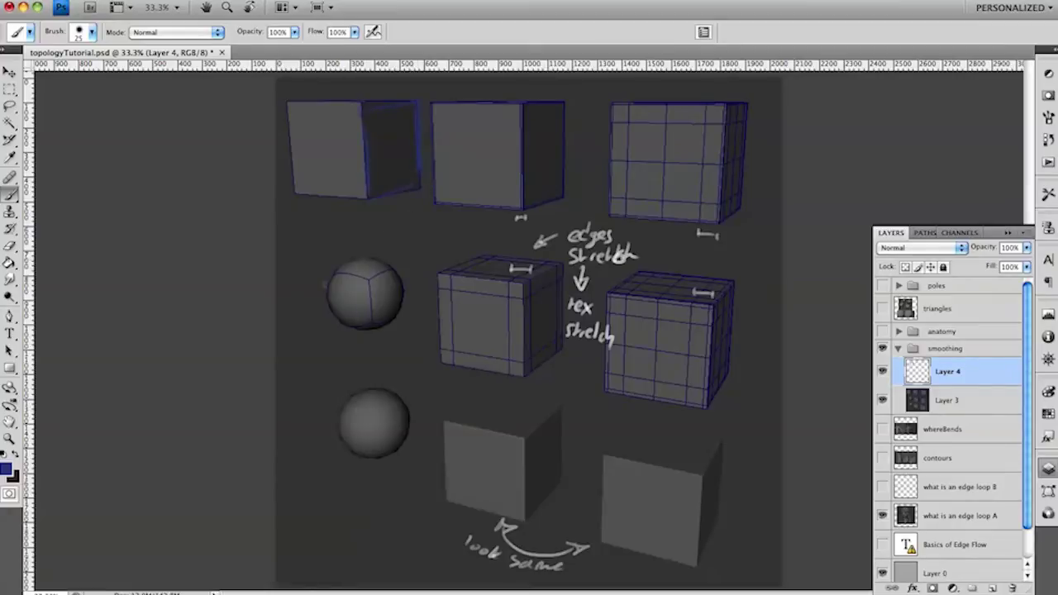
drag(325, 284, 328, 291)
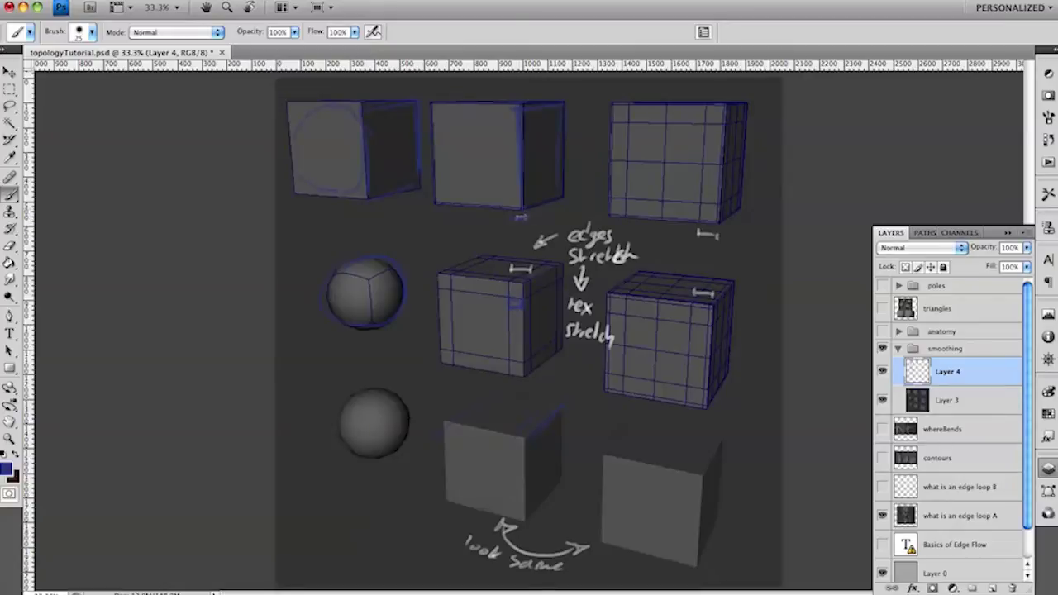
Reset colours to black and white and paint a dark mark on the middle cube's edge
click(4, 455)
click(514, 305)
click(521, 303)
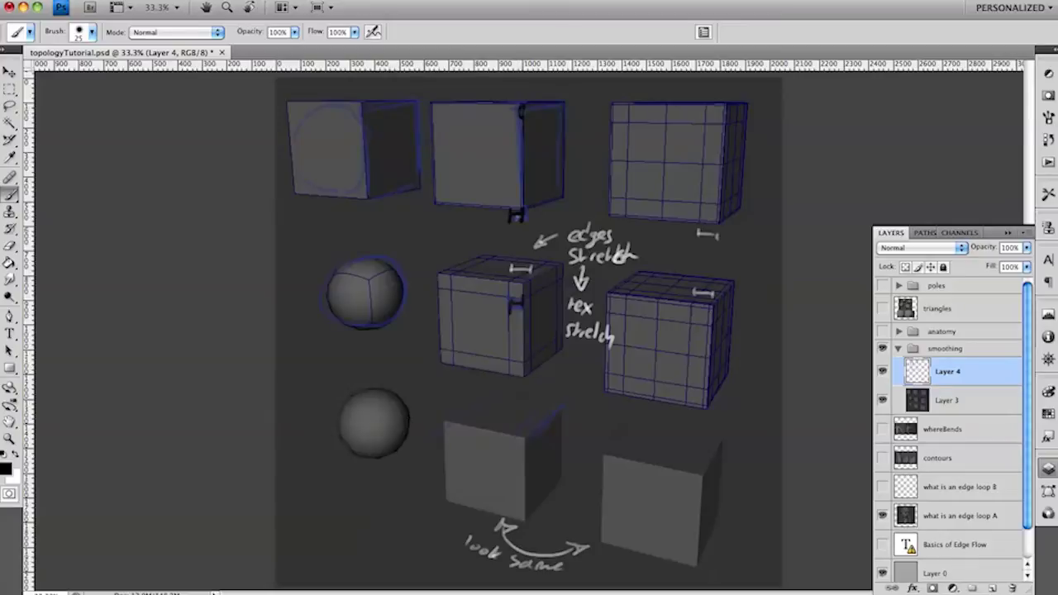
drag(516, 290, 516, 302)
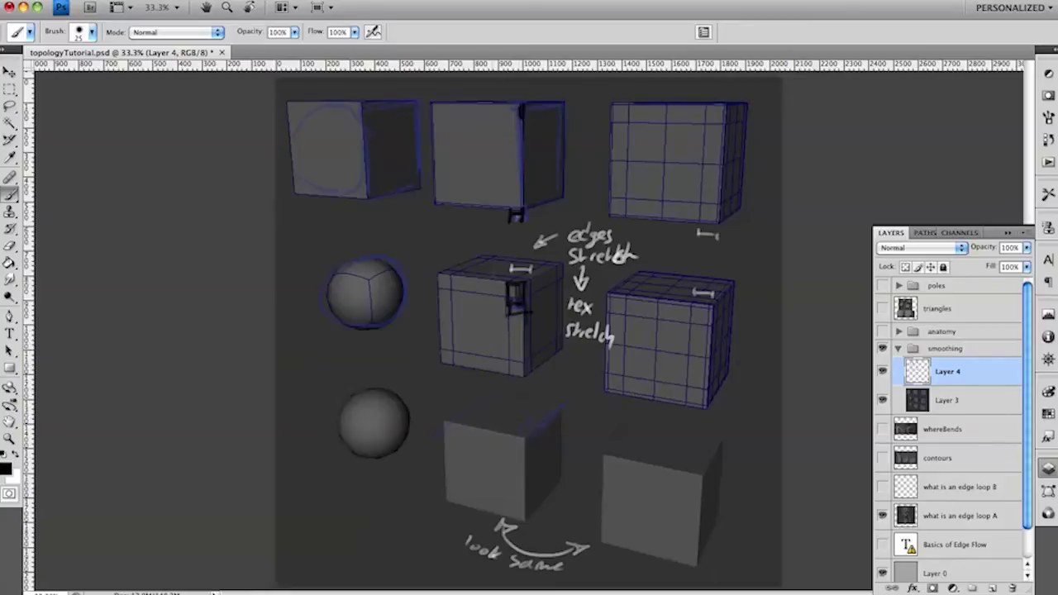
Stroke the right and top-right cubes' edges, then show and expand the anatomy group
drag(663, 280, 650, 359)
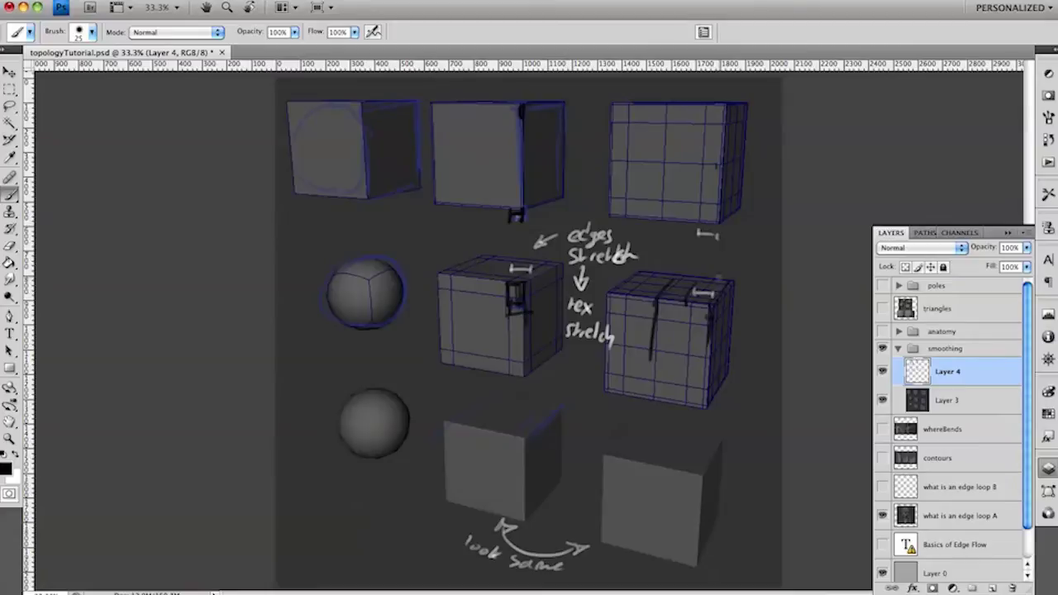
drag(683, 276, 648, 311)
drag(641, 274, 607, 309)
mouse_move(700, 95)
mouse_down()
mouse_move(681, 243)
mouse_move(736, 240)
mouse_move(761, 131)
mouse_move(757, 96)
mouse_up()
click(882, 332)
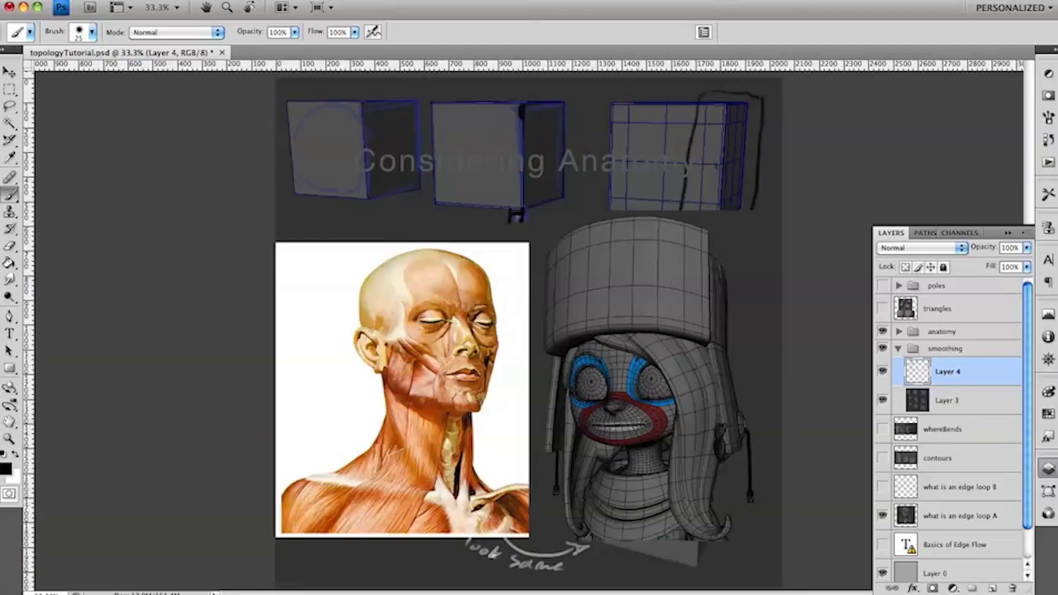
click(899, 331)
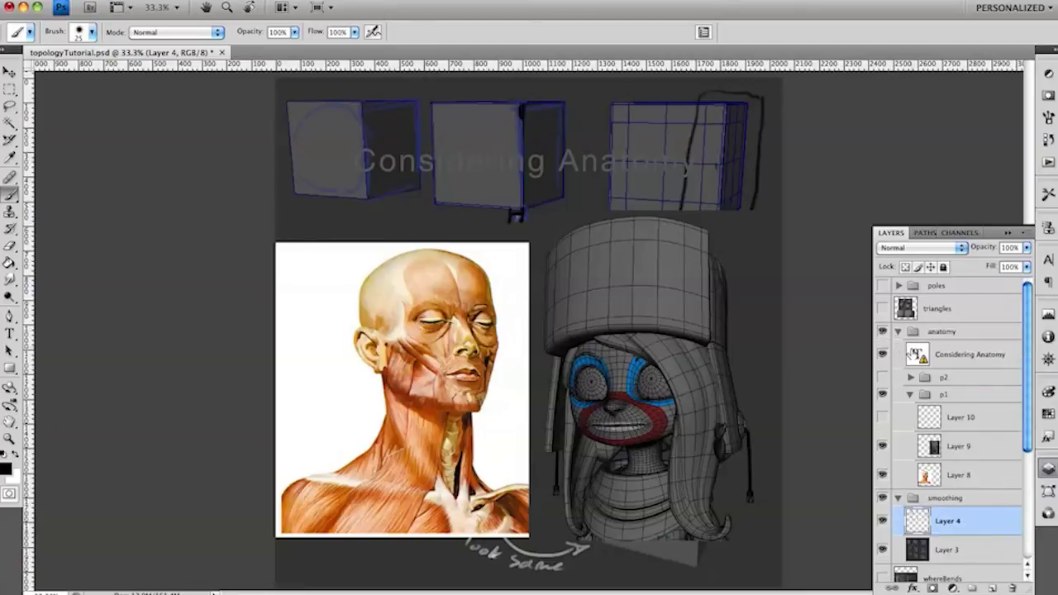
On Layer 9, trace the muscle loop around the mouth and chin
click(960, 417)
click(958, 446)
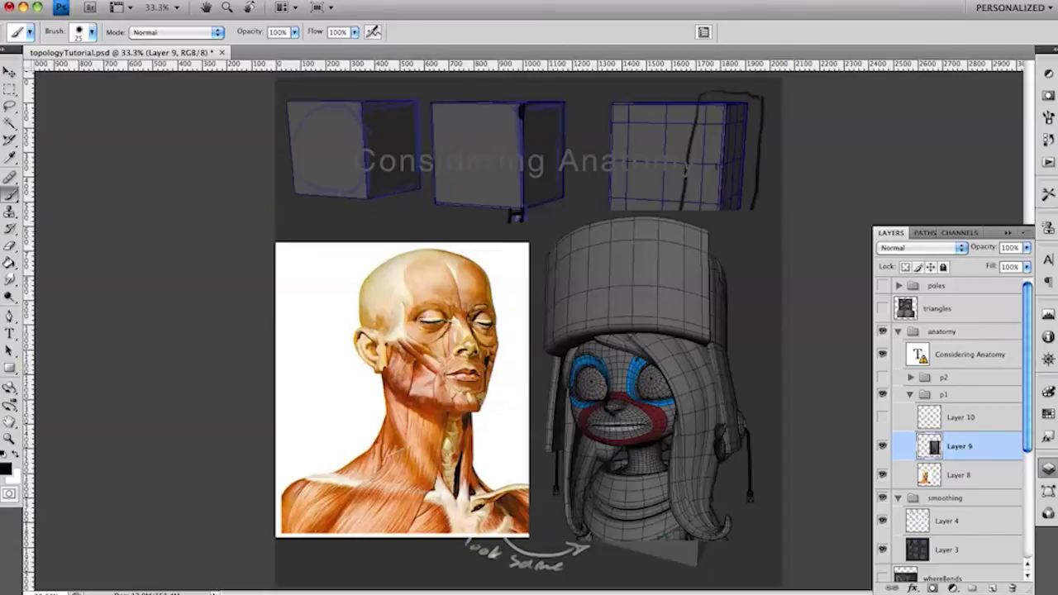
mouse_move(614, 416)
mouse_down()
mouse_move(592, 430)
mouse_move(654, 434)
mouse_move(658, 415)
mouse_up()
mouse_move(468, 362)
mouse_down()
mouse_move(444, 365)
mouse_move(468, 391)
mouse_move(486, 378)
mouse_move(465, 363)
mouse_move(439, 364)
mouse_up()
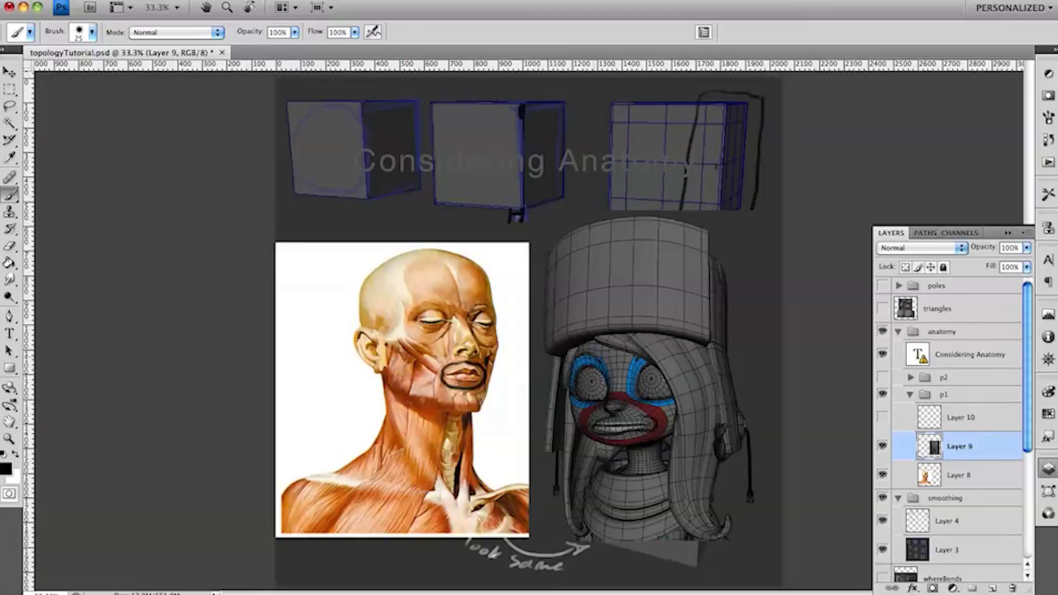
Outline the left eye loop and link it to the mouth, then show p2 and hide p1
mouse_move(453, 320)
mouse_down()
mouse_move(424, 304)
mouse_move(408, 331)
mouse_move(447, 341)
mouse_move(453, 319)
mouse_up()
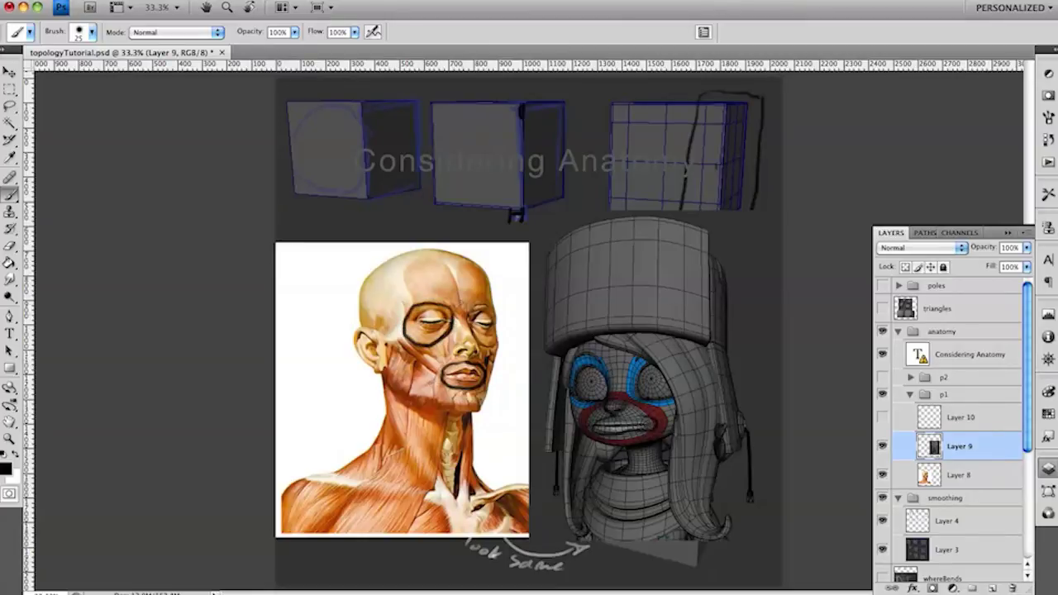
drag(405, 343, 449, 367)
drag(404, 338, 463, 369)
drag(410, 343, 445, 363)
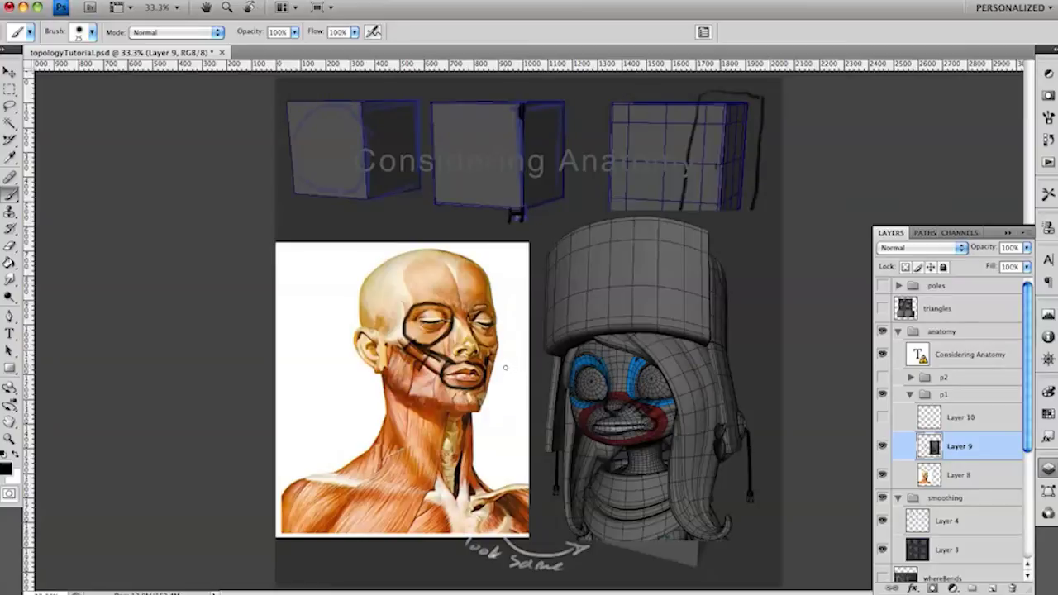
click(882, 377)
click(883, 393)
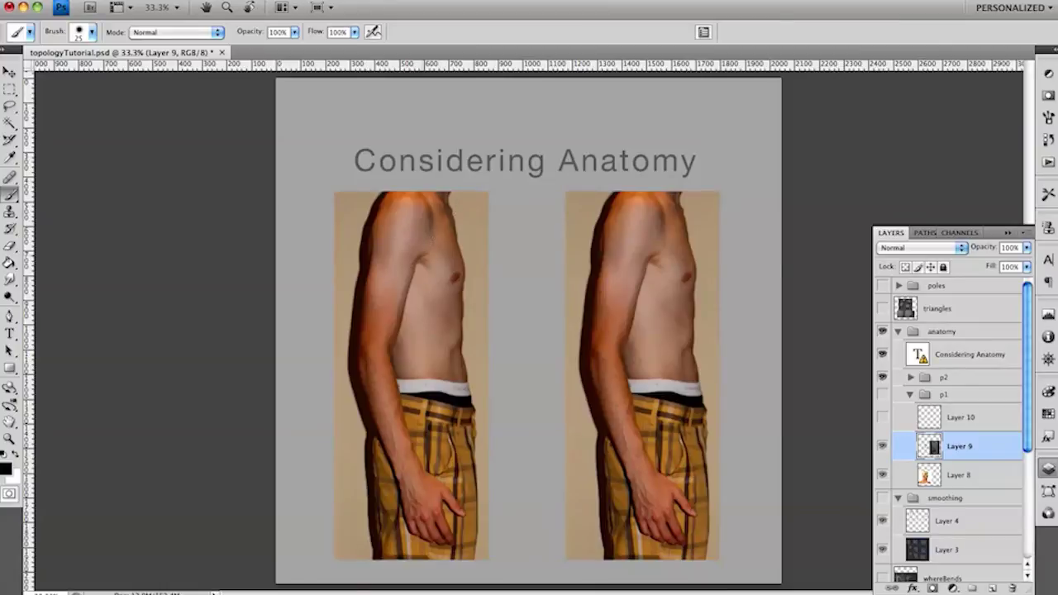
Expand the p2 group and add a new empty layer above Layer 5 copy
click(911, 377)
click(949, 427)
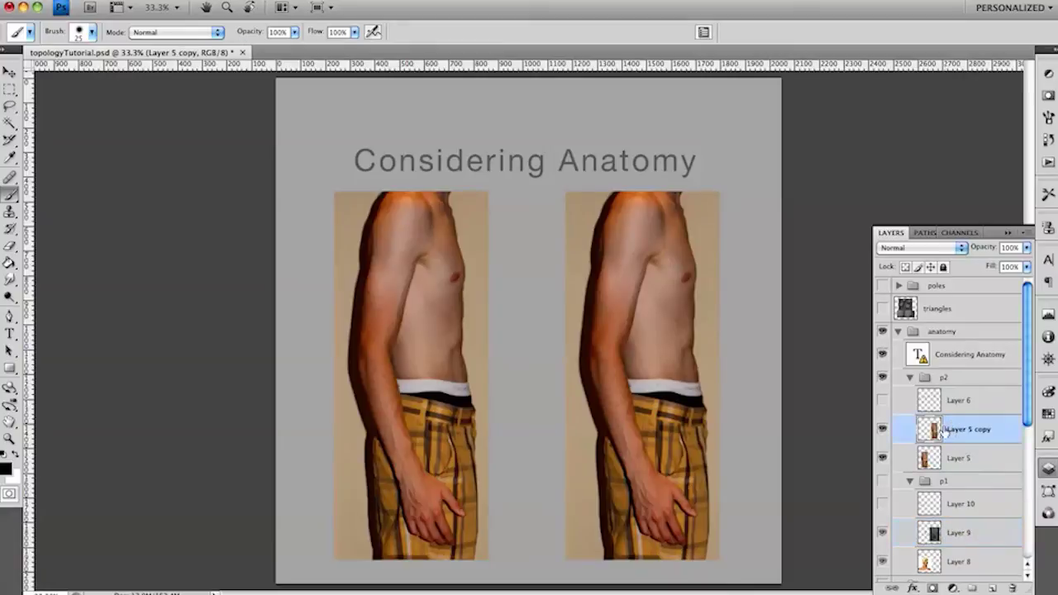
click(953, 404)
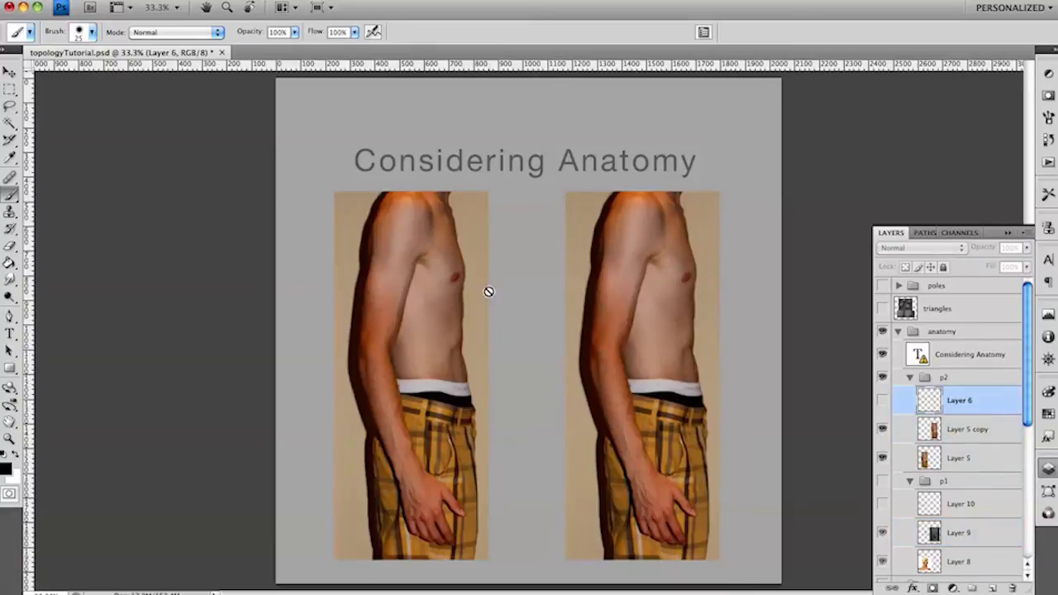
click(984, 434)
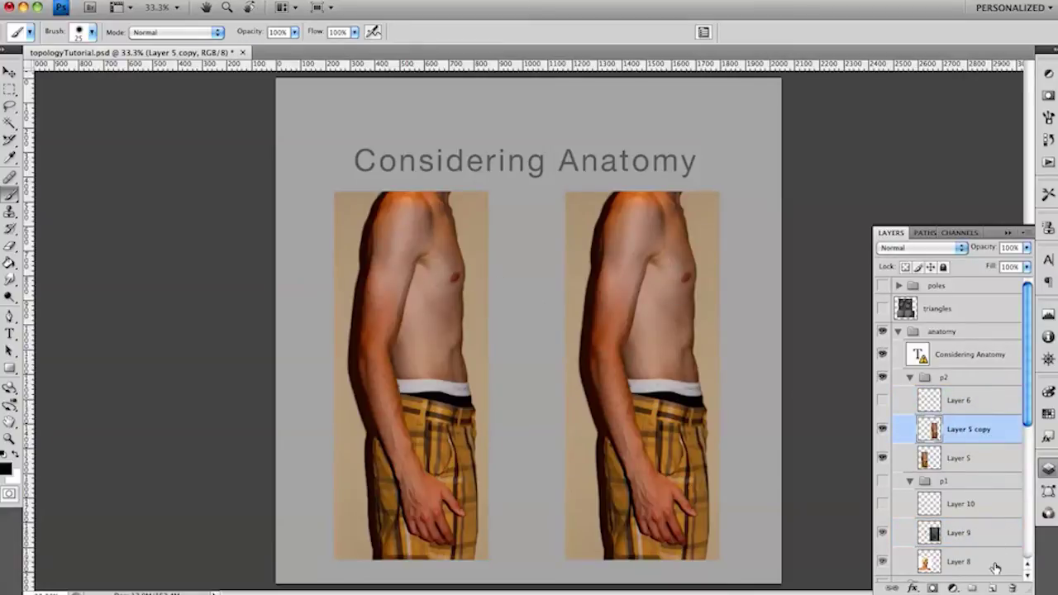
click(993, 588)
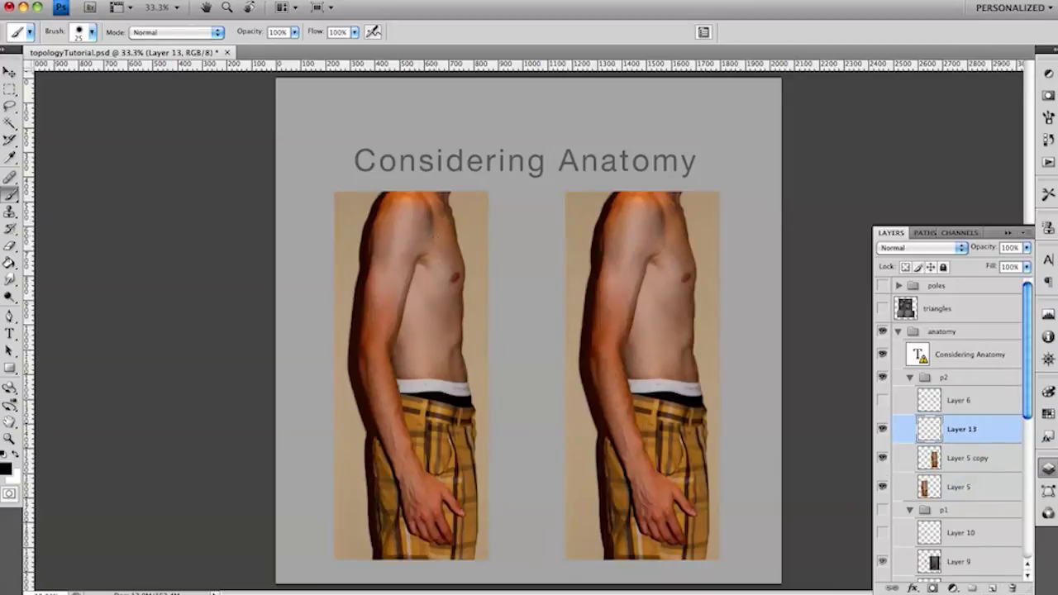
Draw black edge-flow lines along the left torso's arm, chest and back of upper arm
mouse_move(423, 251)
mouse_down()
mouse_move(388, 290)
mouse_move(372, 255)
mouse_up()
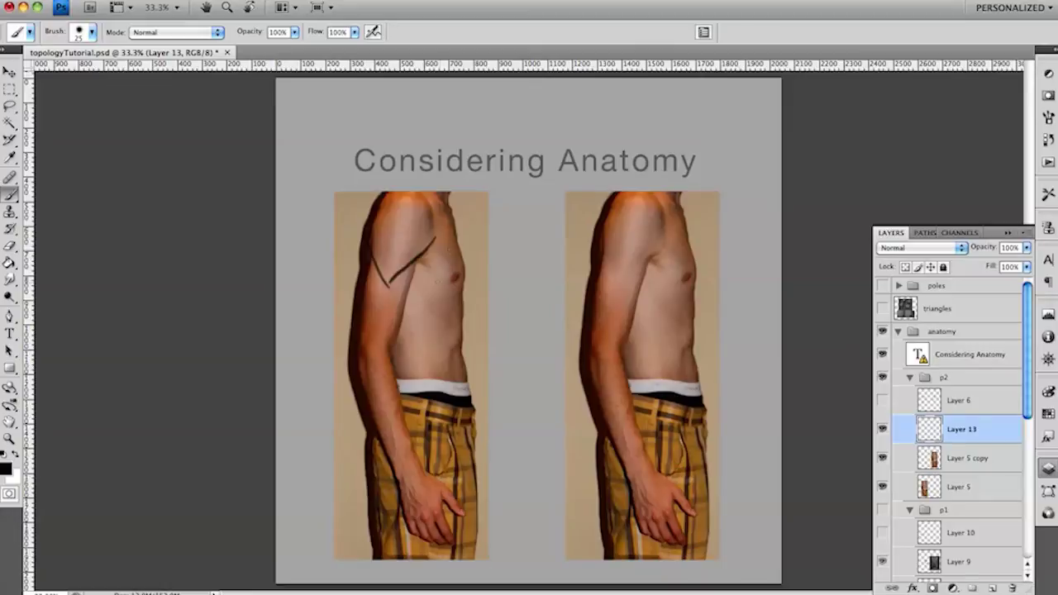
drag(419, 266, 466, 303)
drag(447, 226, 468, 291)
mouse_move(452, 238)
mouse_down()
mouse_move(407, 306)
mouse_move(387, 346)
mouse_up()
mouse_move(379, 307)
mouse_down()
mouse_move(406, 323)
mouse_move(405, 302)
mouse_move(374, 315)
mouse_move(367, 340)
mouse_move(397, 418)
mouse_up()
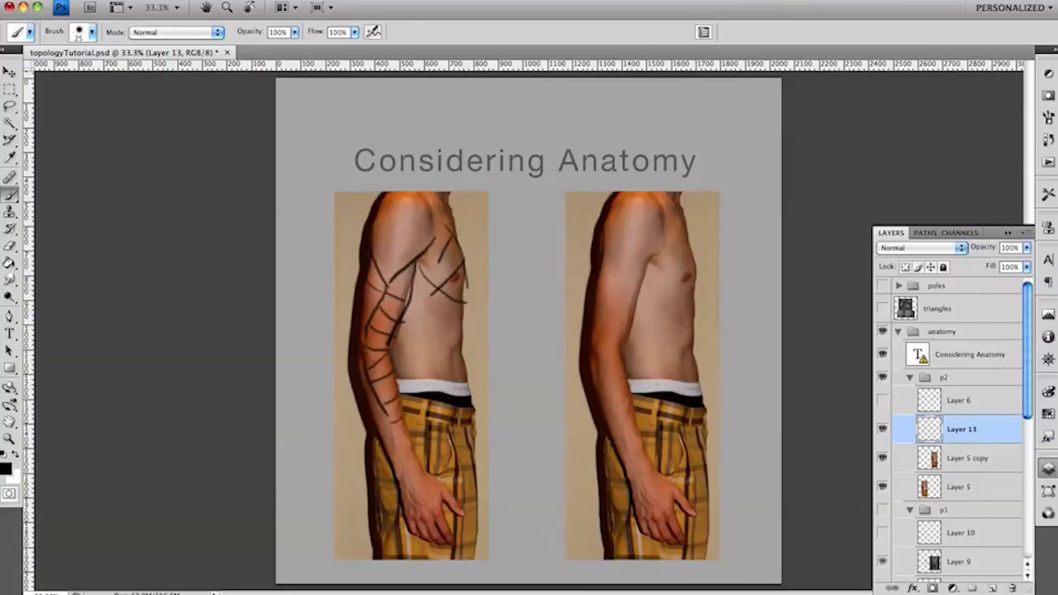
drag(384, 293, 364, 334)
Sketch a diagram between the figures, undo it, and start a line down the right upper arm
mouse_move(497, 244)
mouse_down()
mouse_move(499, 328)
mouse_move(533, 280)
mouse_move(579, 283)
mouse_up()
drag(505, 328, 585, 296)
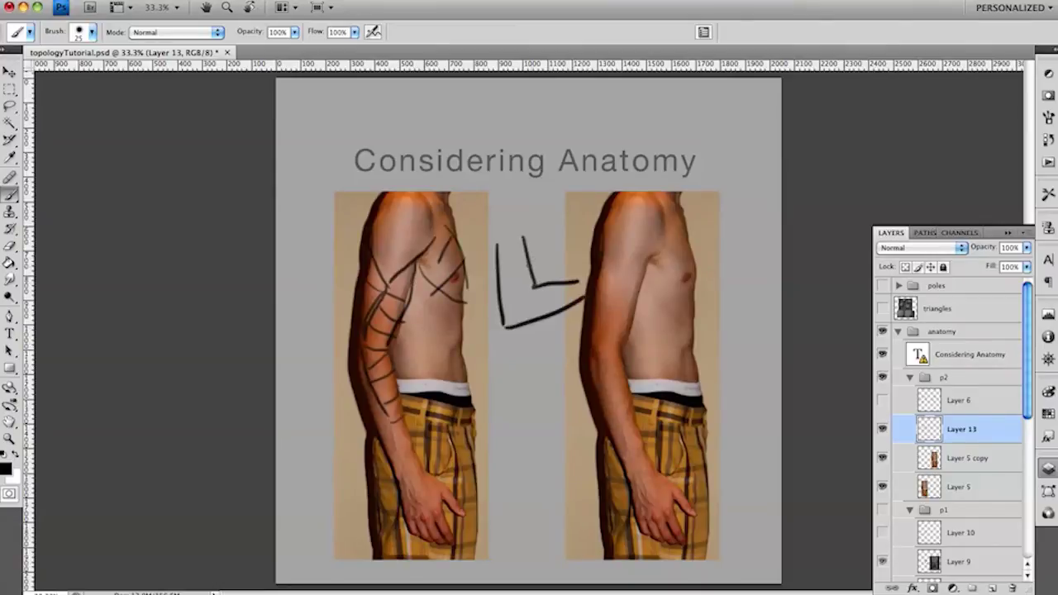
mouse_move(523, 239)
mouse_down()
mouse_move(540, 263)
mouse_move(533, 283)
mouse_move(526, 253)
mouse_up()
drag(545, 301, 566, 296)
drag(516, 252, 511, 288)
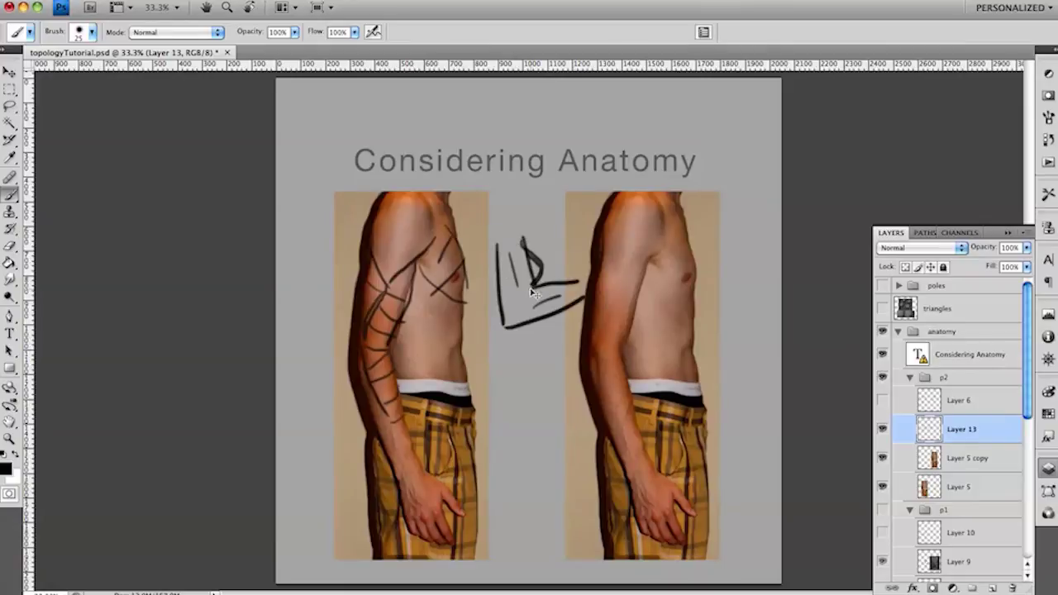
key(super+z)
key(alt+super+z)
key(alt+super+z)
key(alt+super+z)
key(alt+super+z)
key(alt+super+z)
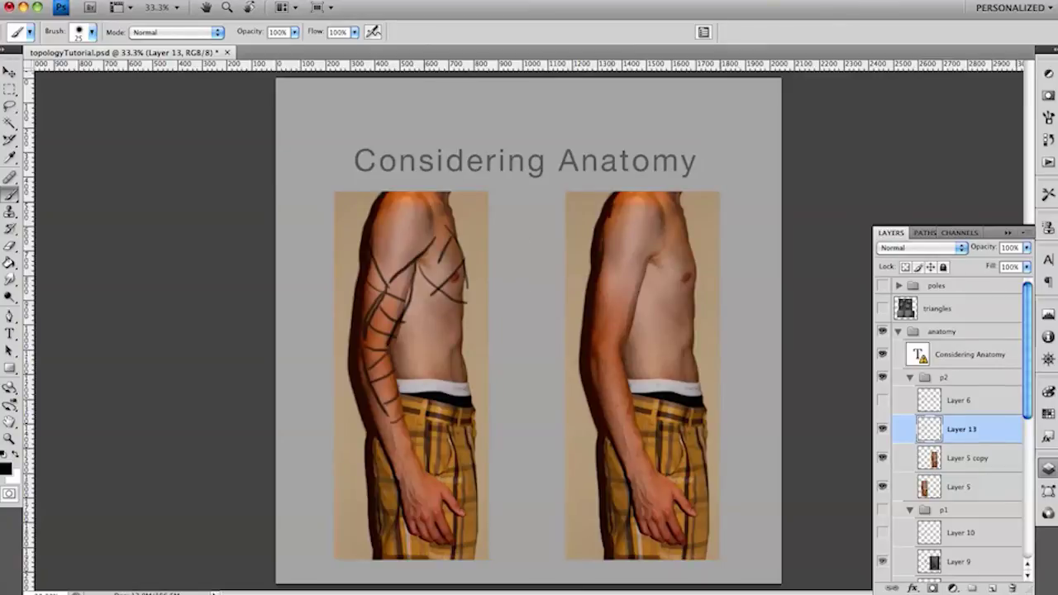
drag(645, 255, 620, 347)
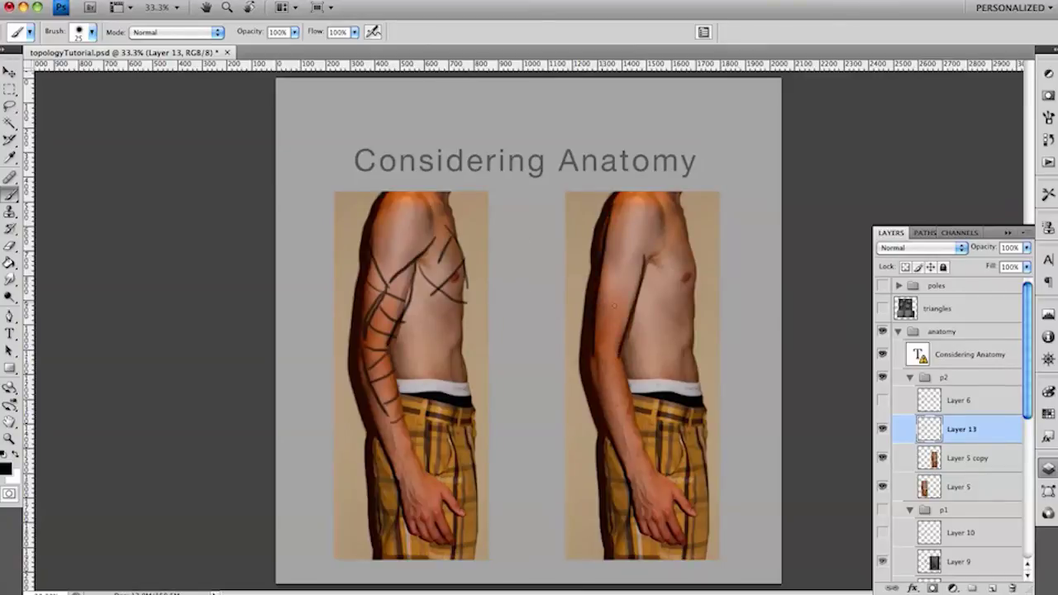
Draw three loop lines across the right figure's upper arm and trace its shoulder curve
drag(603, 306, 637, 303)
drag(606, 267, 642, 280)
drag(615, 234, 645, 259)
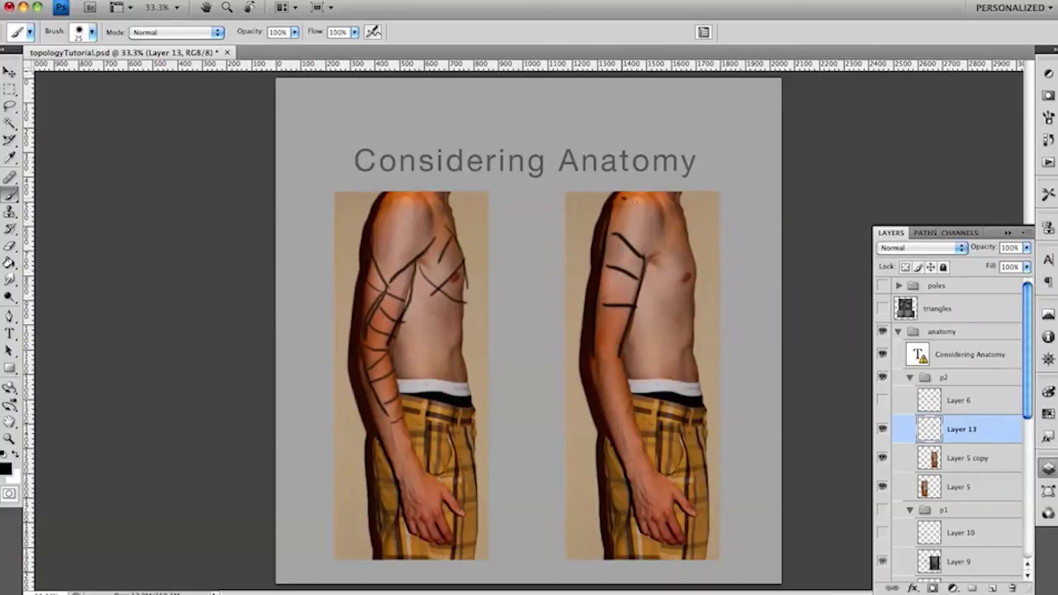
mouse_move(625, 199)
mouse_down()
mouse_move(647, 216)
mouse_move(652, 266)
mouse_up()
Add lines running down the right upper arm, then collapse the anatomy group
drag(648, 216, 612, 354)
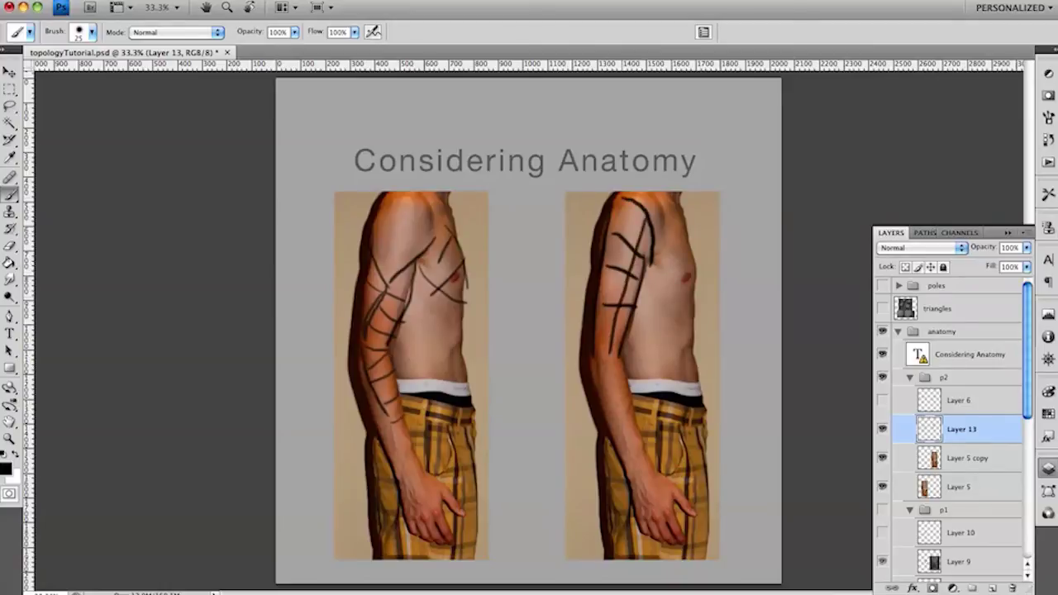
drag(630, 209, 607, 324)
drag(647, 273, 637, 339)
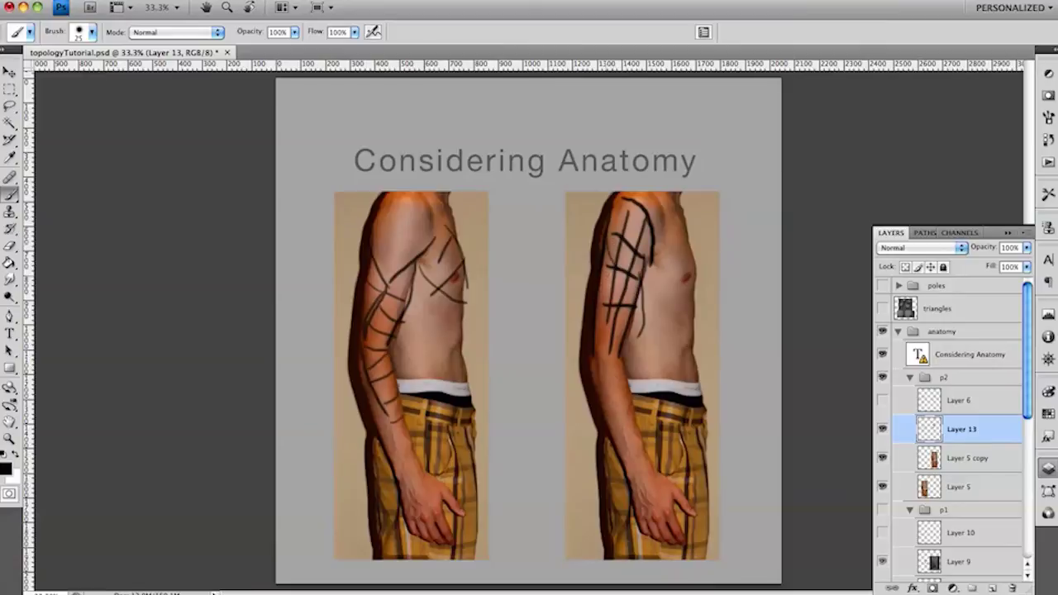
drag(612, 276, 593, 341)
click(898, 331)
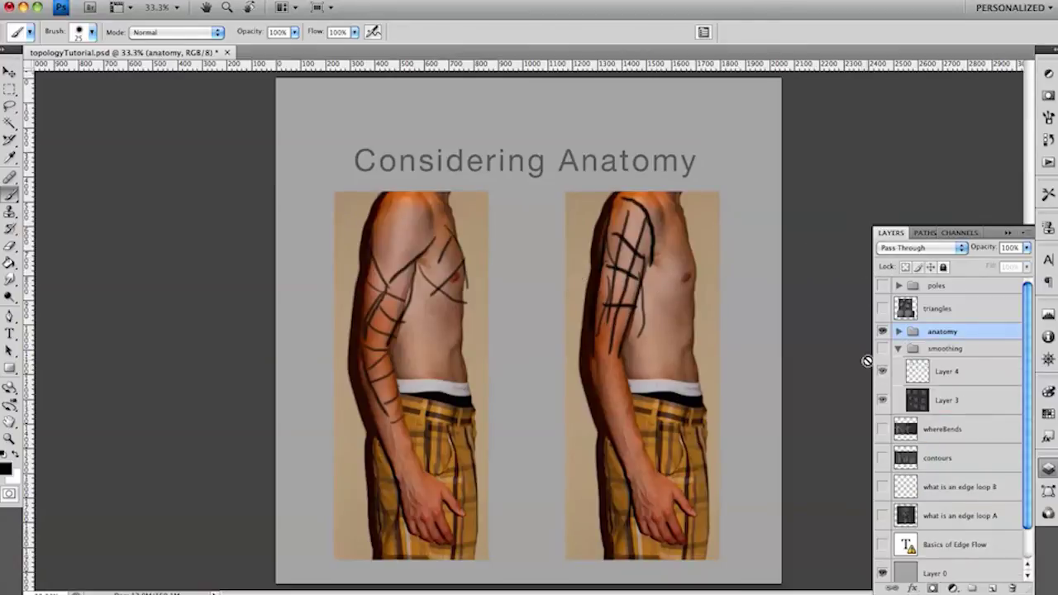
Show the triangles layer, hide the anatomy group, and make triangles the active layer
click(882, 309)
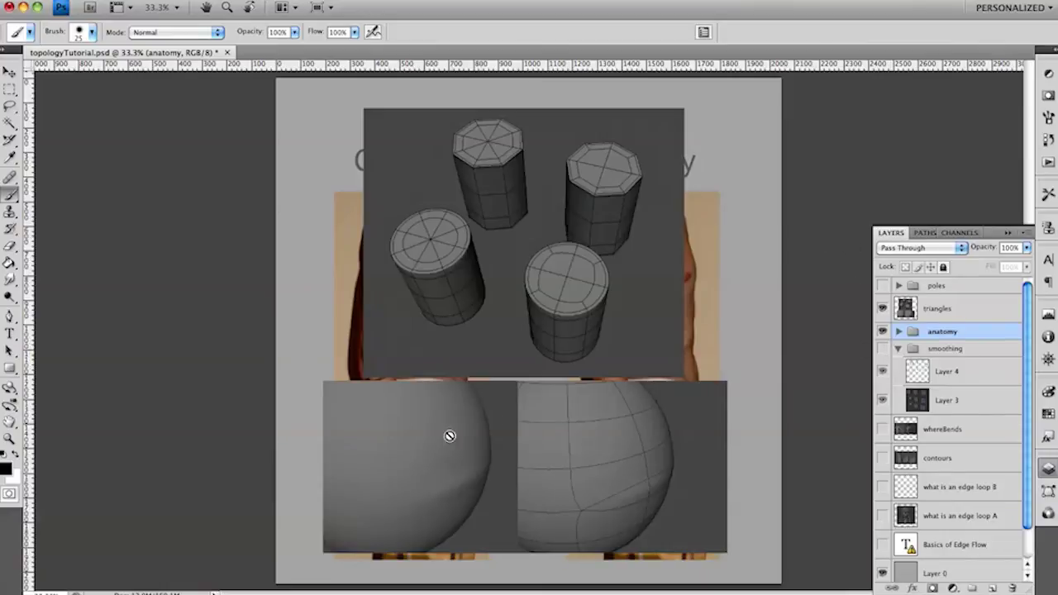
click(899, 331)
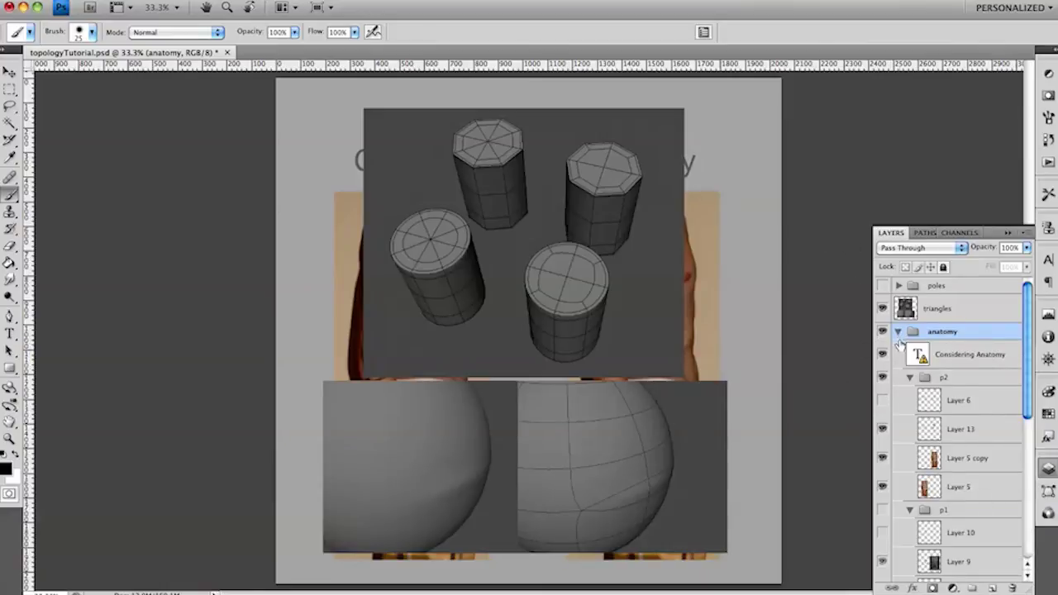
click(899, 332)
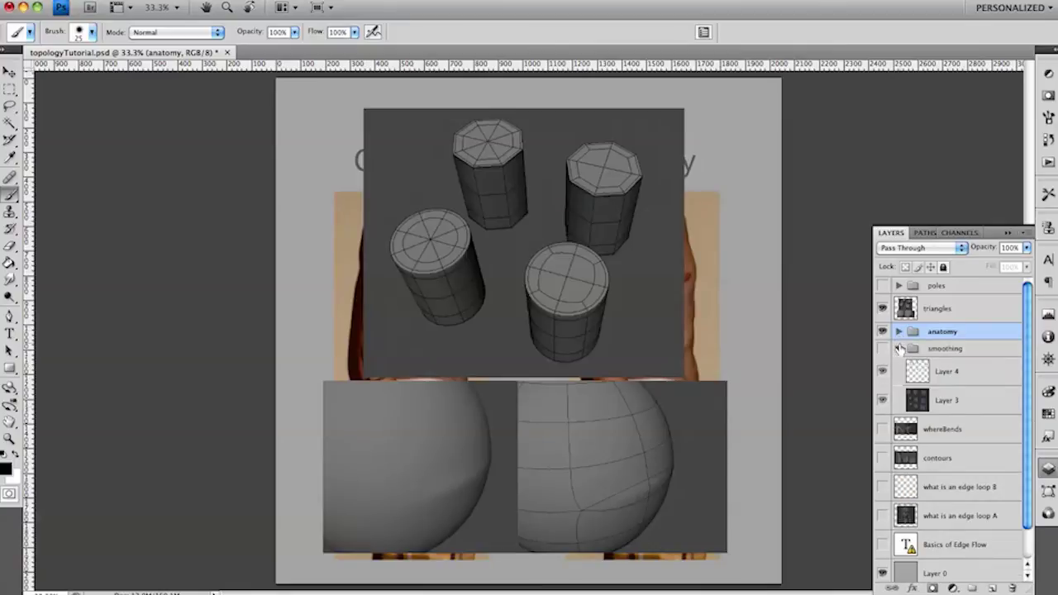
click(899, 349)
click(882, 308)
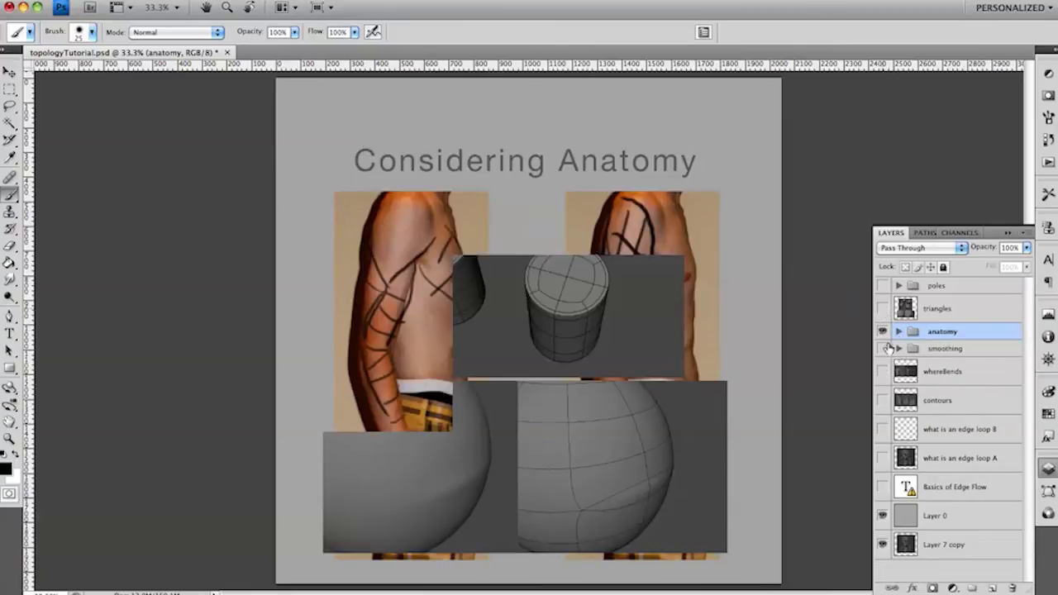
click(883, 308)
click(883, 332)
click(932, 315)
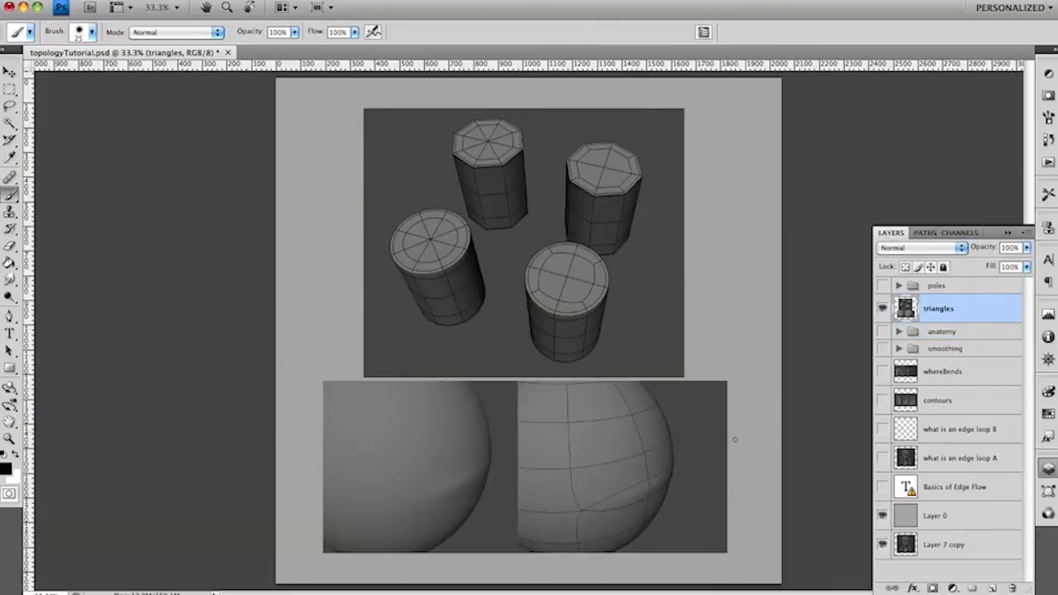
Brush loops on both spheres and scribbles over the cylinder tops, then hide the triangles layer
mouse_move(589, 506)
mouse_down()
mouse_move(642, 473)
mouse_move(633, 499)
mouse_move(592, 513)
mouse_move(653, 499)
mouse_up()
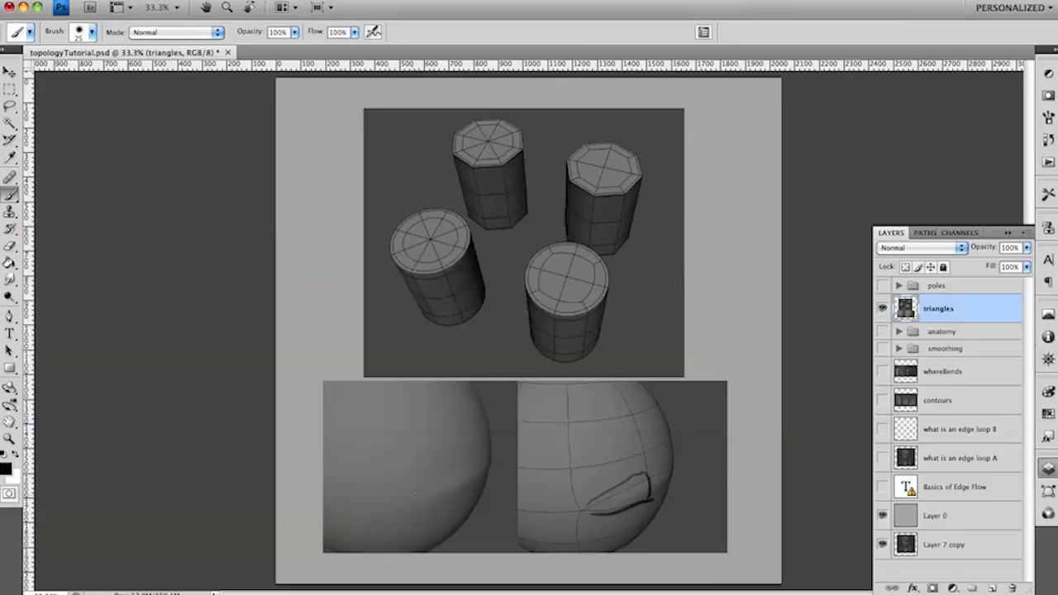
mouse_move(413, 495)
mouse_down()
mouse_move(469, 460)
mouse_move(490, 473)
mouse_move(439, 506)
mouse_move(406, 508)
mouse_move(446, 479)
mouse_up()
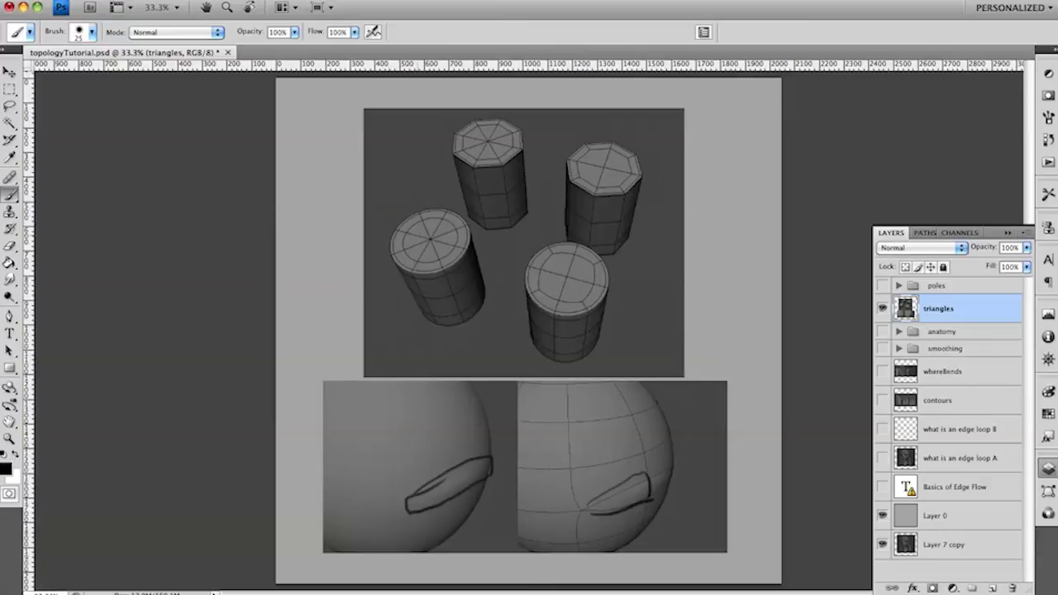
drag(412, 256, 451, 234)
drag(543, 266, 594, 295)
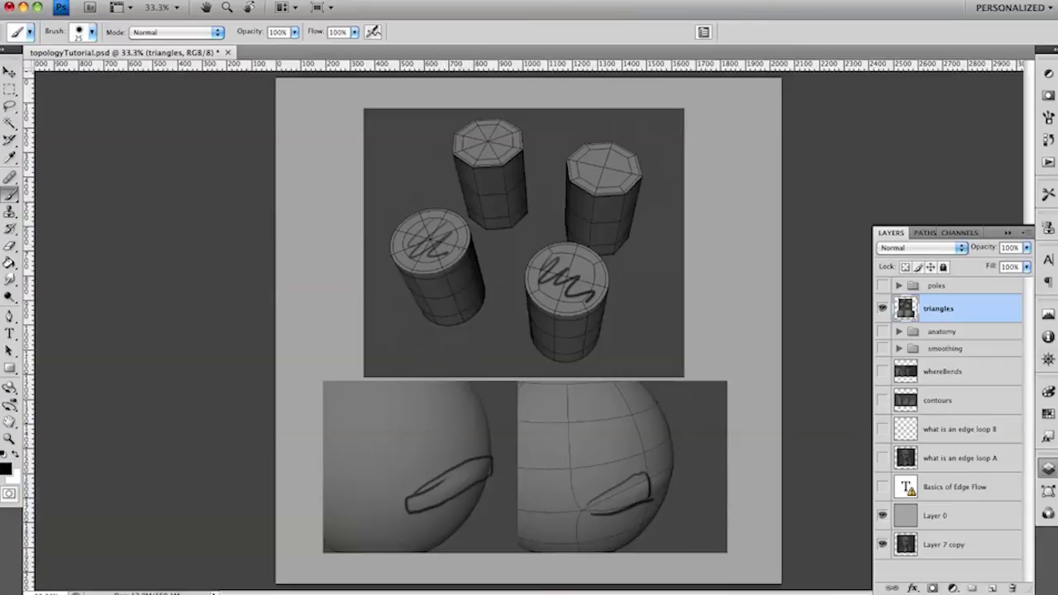
mouse_move(454, 228)
mouse_down()
mouse_move(458, 249)
mouse_move(434, 240)
mouse_move(451, 235)
mouse_up()
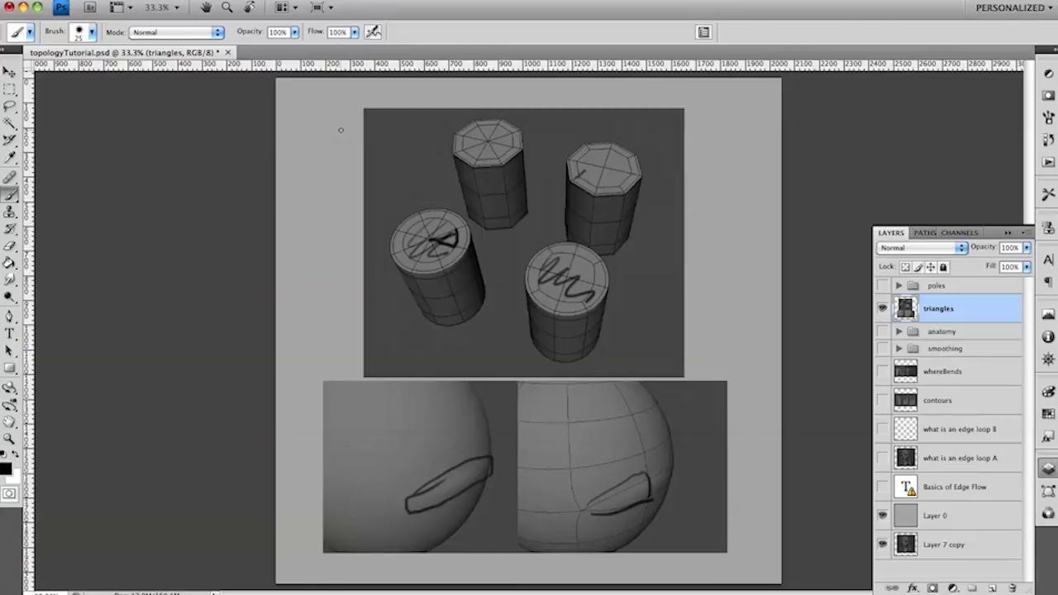
drag(339, 127, 334, 142)
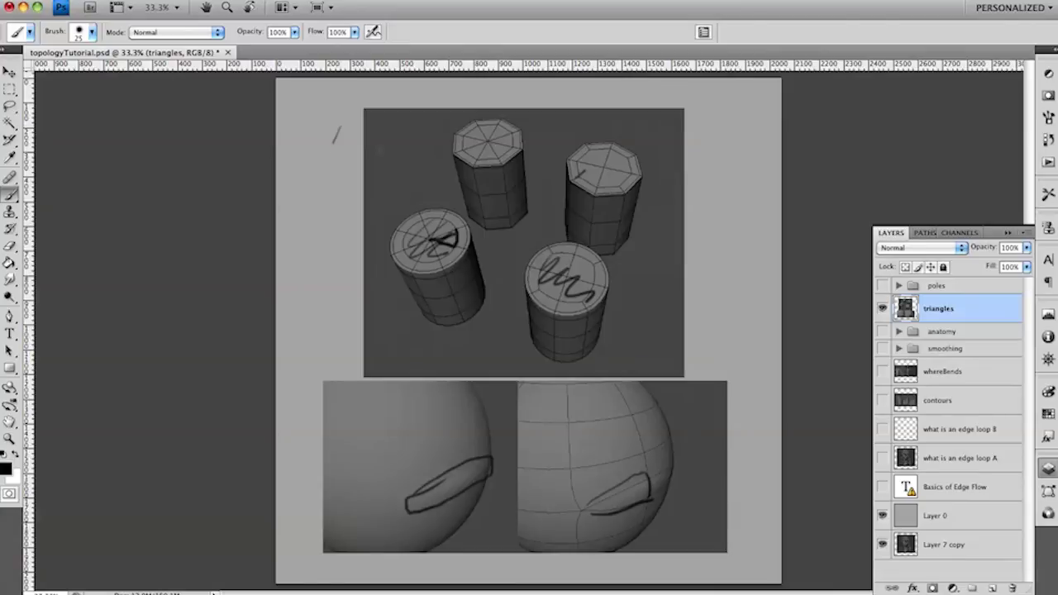
click(884, 309)
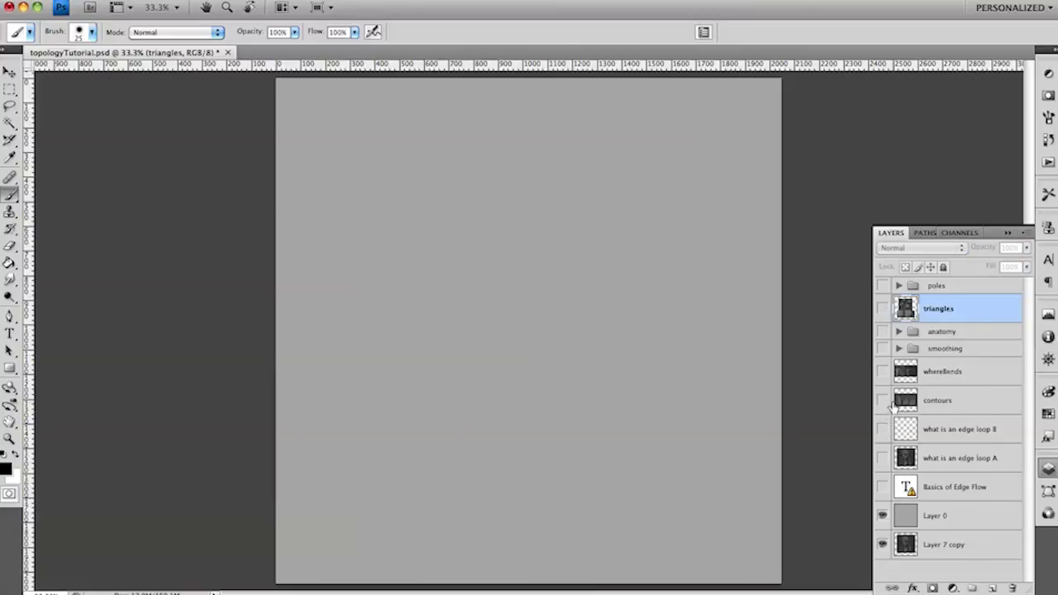
Show and select the contours layer, then brush a diagonal across the middle box's top face
click(883, 401)
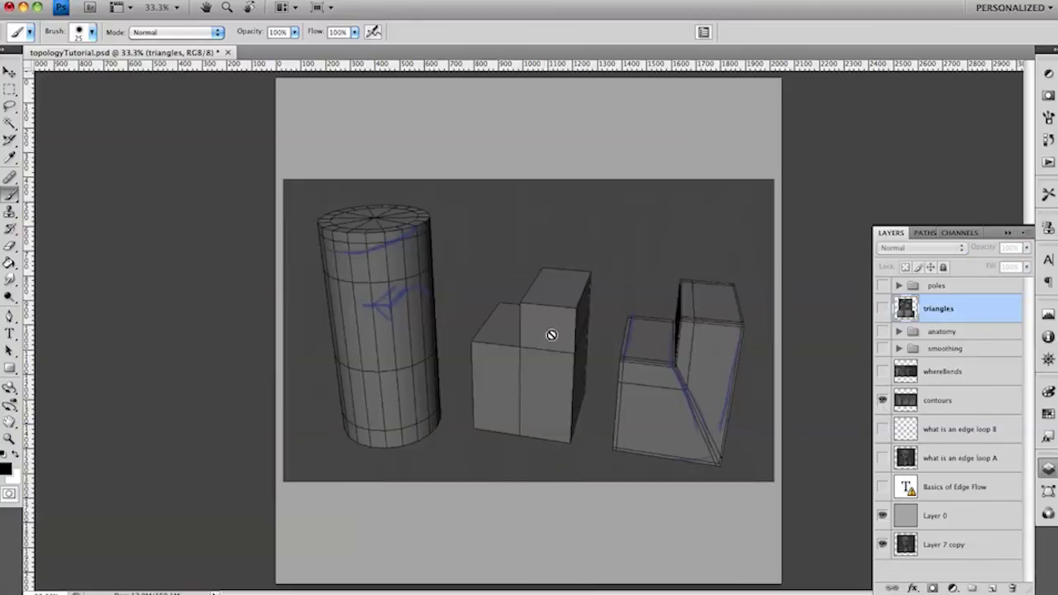
click(526, 296)
click(597, 184)
click(931, 404)
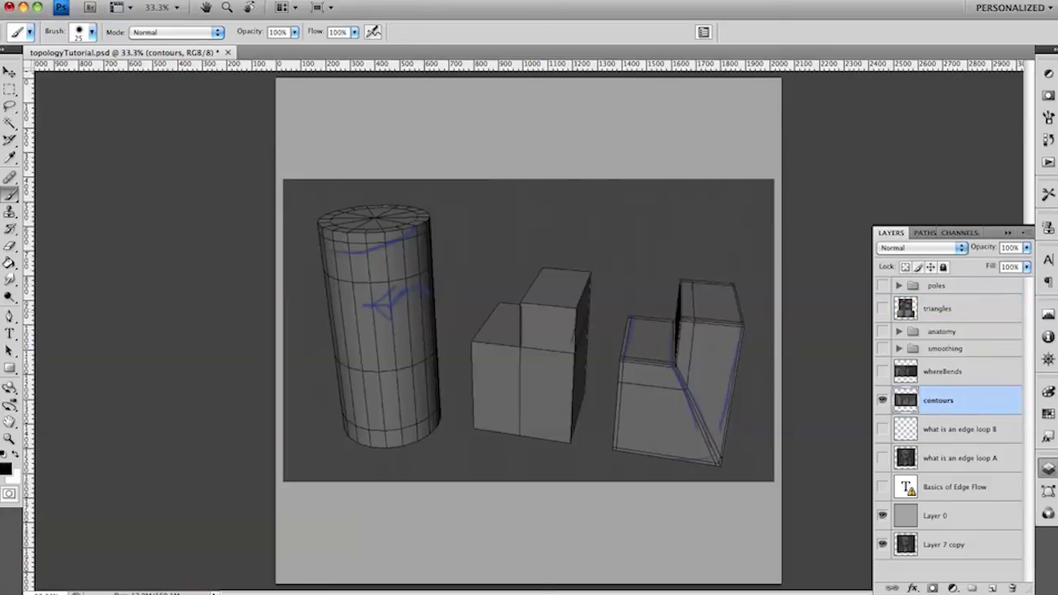
mouse_move(526, 306)
mouse_down()
mouse_move(576, 303)
mouse_move(581, 314)
mouse_up()
drag(535, 286, 546, 270)
drag(523, 347, 575, 307)
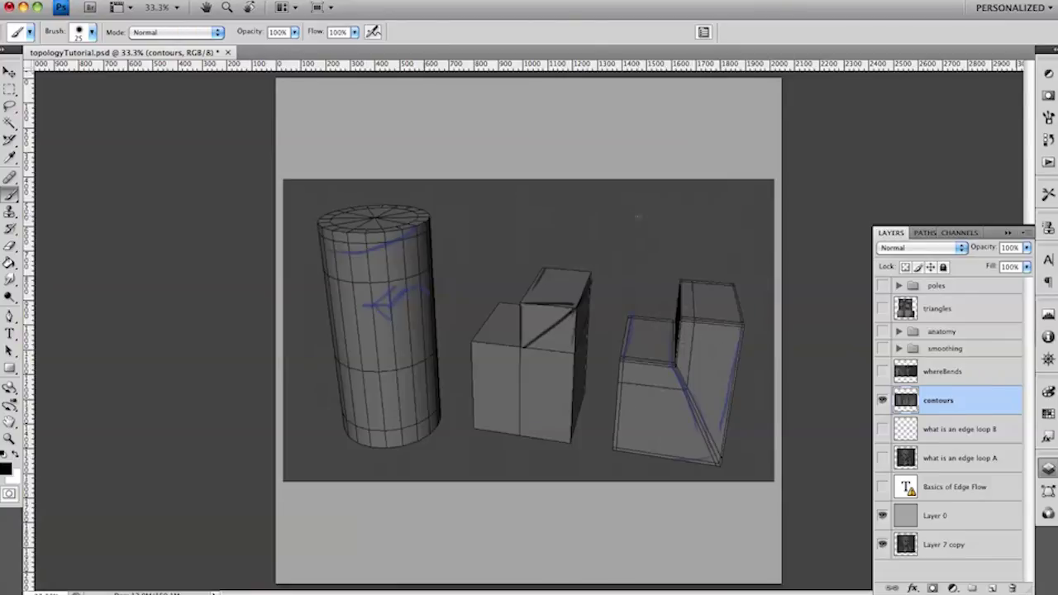
Handwrite 'Anim' and a preceding word above the models
mouse_move(643, 207)
mouse_down()
mouse_move(639, 234)
mouse_move(653, 230)
mouse_up()
mouse_move(639, 222)
mouse_down()
mouse_move(658, 217)
mouse_move(675, 232)
mouse_up()
drag(683, 220, 725, 217)
drag(497, 220, 493, 247)
mouse_move(526, 222)
mouse_down()
mouse_move(519, 228)
mouse_move(587, 221)
mouse_up()
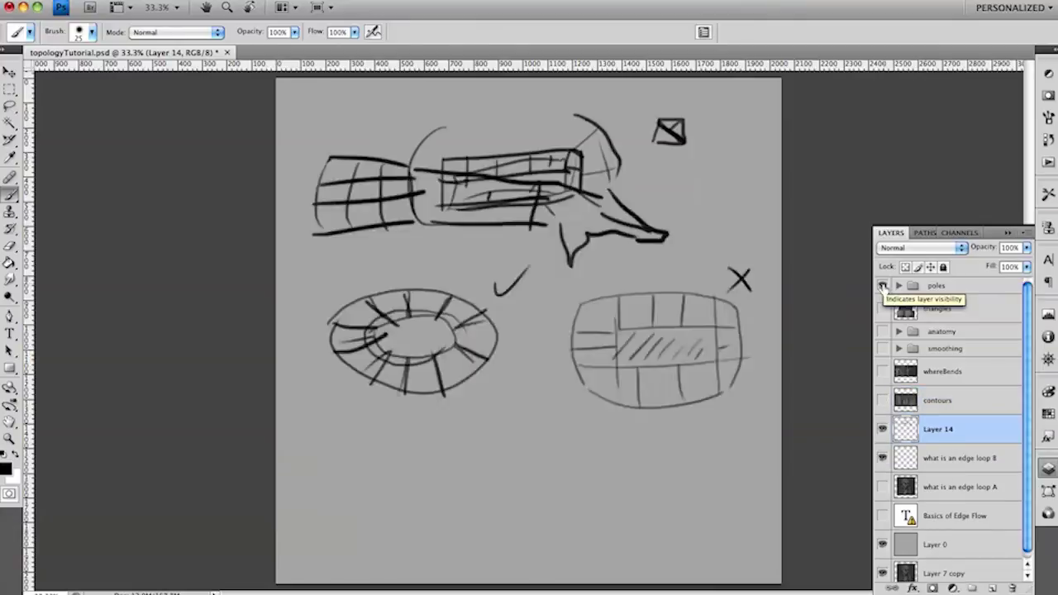
click(882, 285)
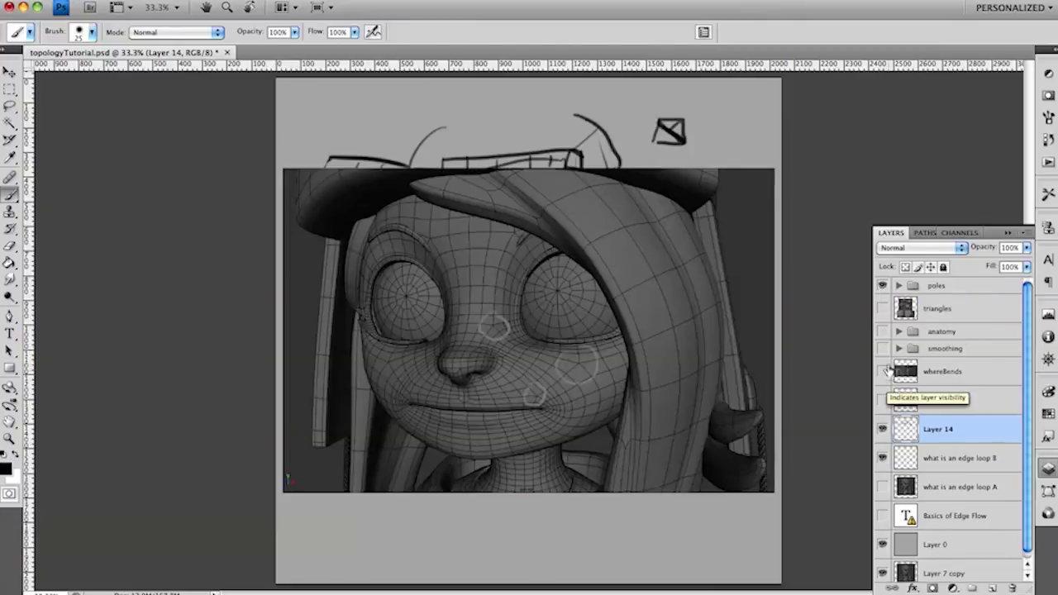